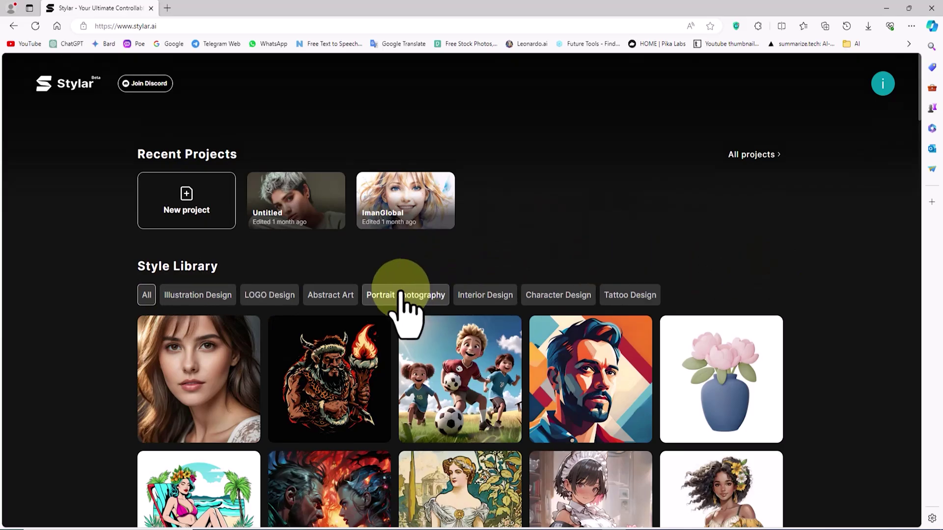
- Filter the Style Library to Portrait Photography and look through its sample styles
{"action": "left_click", "coordinate": [403, 294]}
{"action": "scroll", "coordinate": [853, 299], "scroll_direction": "down", "scroll_amount": 1}
{"action": "scroll", "coordinate": [853, 299], "scroll_direction": "down", "scroll_amount": 4}
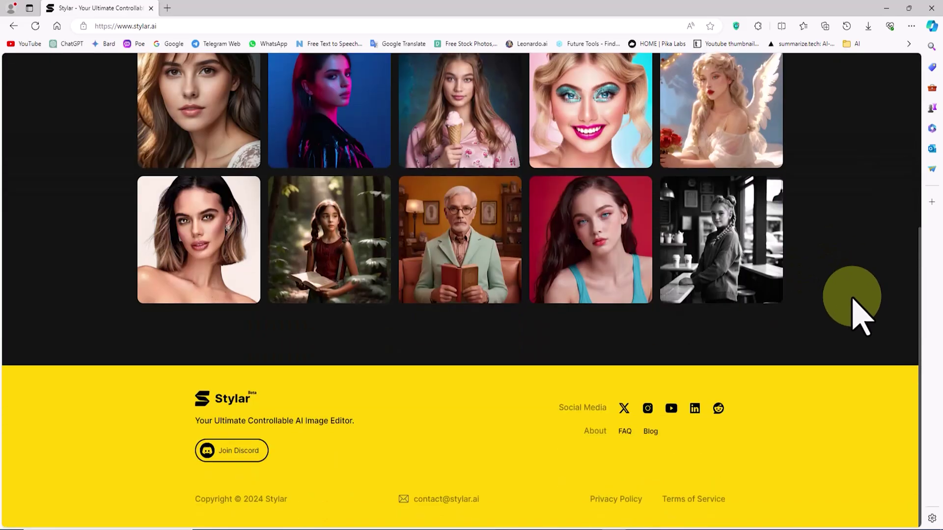
{"action": "scroll", "coordinate": [853, 299], "scroll_direction": "up", "scroll_amount": 5}
{"action": "scroll", "coordinate": [853, 299], "scroll_direction": "down", "scroll_amount": 4}
{"action": "scroll", "coordinate": [853, 298], "scroll_direction": "up", "scroll_amount": 1}
{"action": "scroll", "coordinate": [862, 317], "scroll_direction": "up", "scroll_amount": 3}
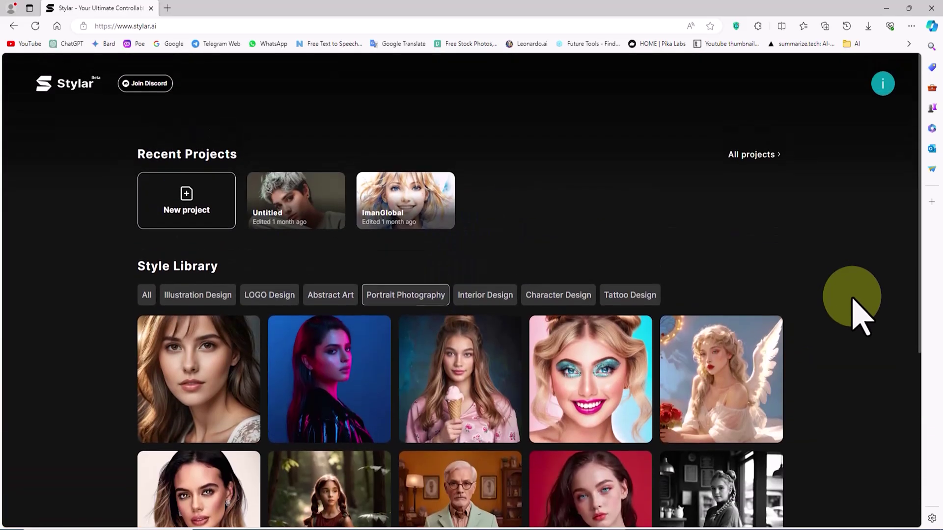
- Look through the Interior Design and Character Design styles in the Style Library, and return to showing all styles
{"action": "left_click", "coordinate": [486, 295]}
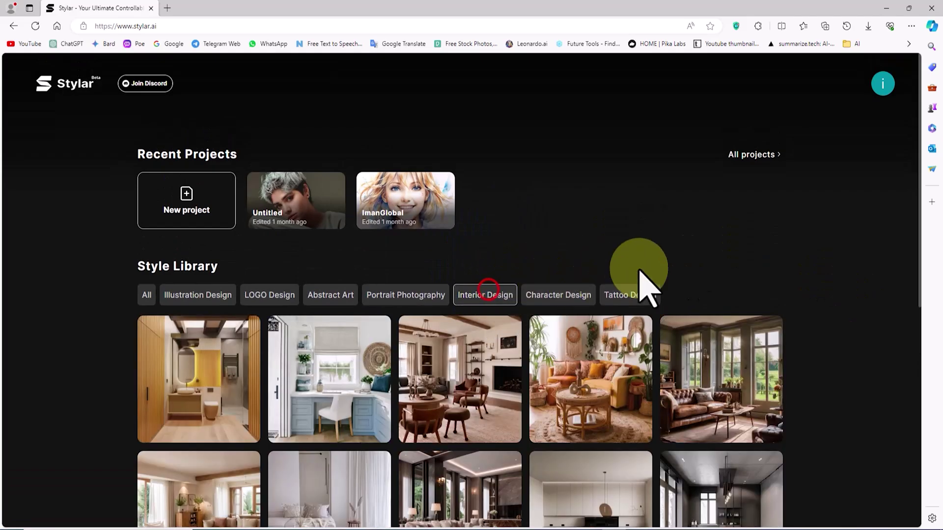
{"action": "scroll", "coordinate": [819, 297], "scroll_direction": "down", "scroll_amount": 1}
{"action": "scroll", "coordinate": [820, 296], "scroll_direction": "down", "scroll_amount": 5}
{"action": "scroll", "coordinate": [821, 296], "scroll_direction": "up", "scroll_amount": 6}
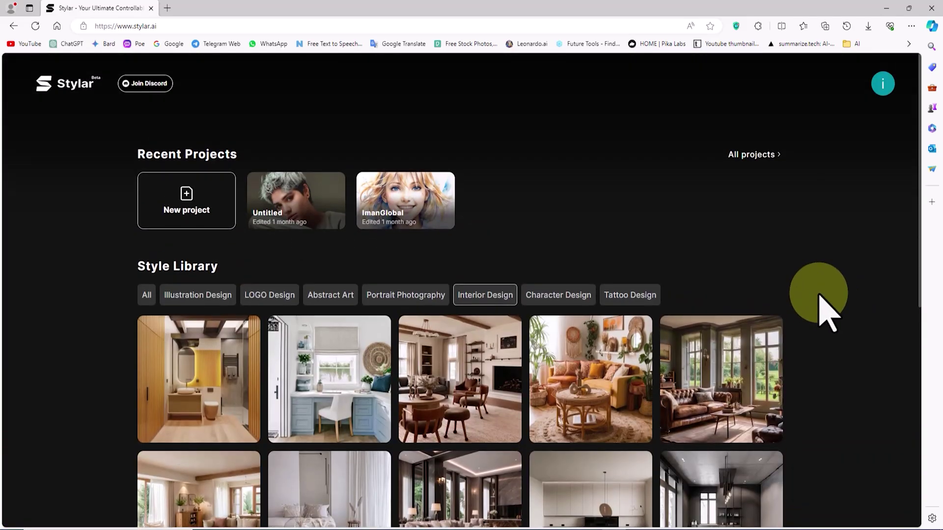
{"action": "left_click", "coordinate": [569, 294]}
{"action": "scroll", "coordinate": [828, 315], "scroll_direction": "down", "scroll_amount": 5}
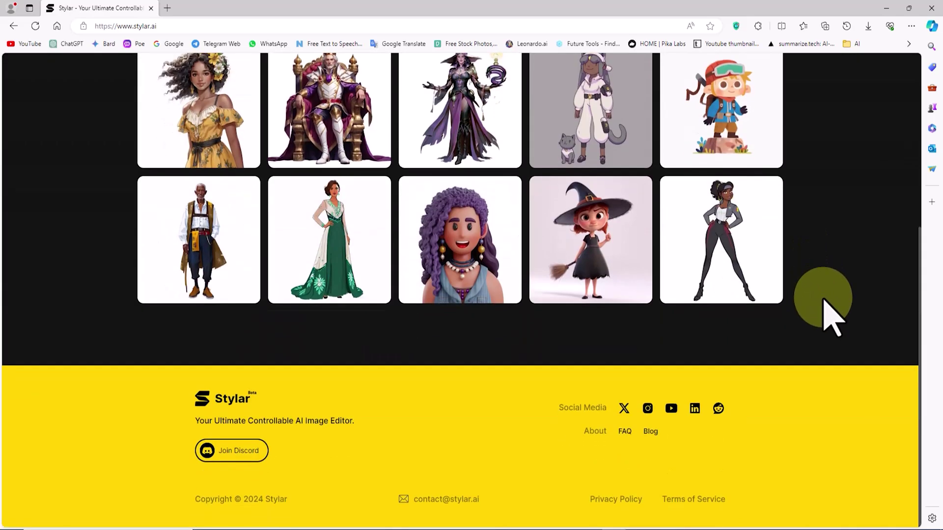
{"action": "scroll", "coordinate": [827, 316], "scroll_direction": "up", "scroll_amount": 5}
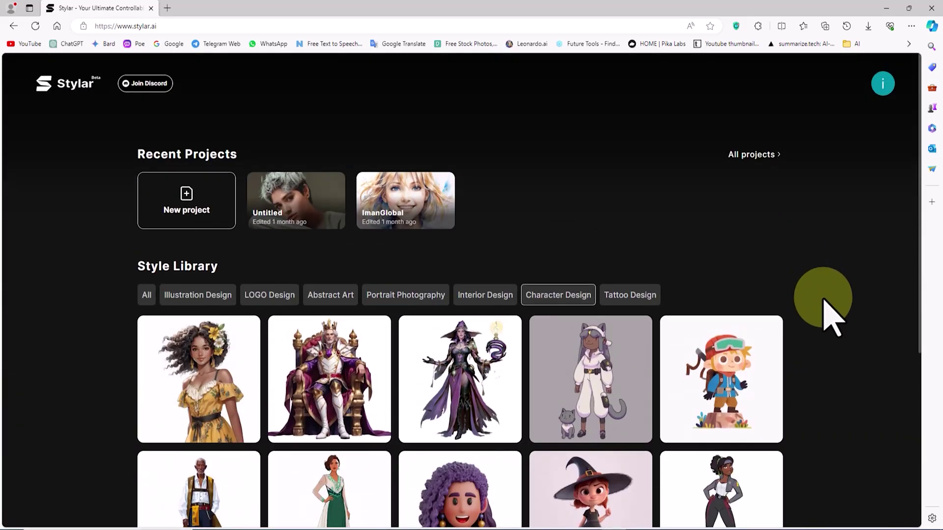
{"action": "left_click", "coordinate": [146, 294]}
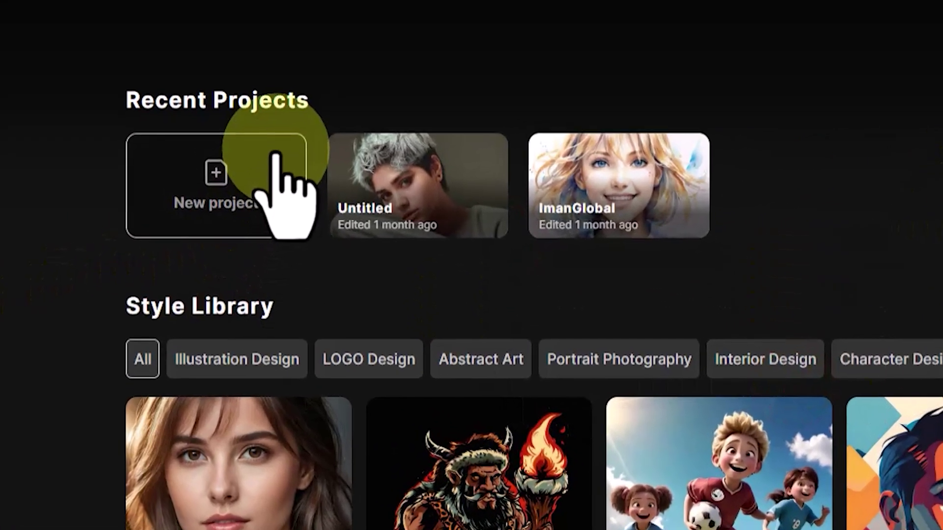
- Create a new project named ImanGlobal with a 16:9 canvas measuring 1280 × 720
{"action": "left_click", "coordinate": [259, 187]}
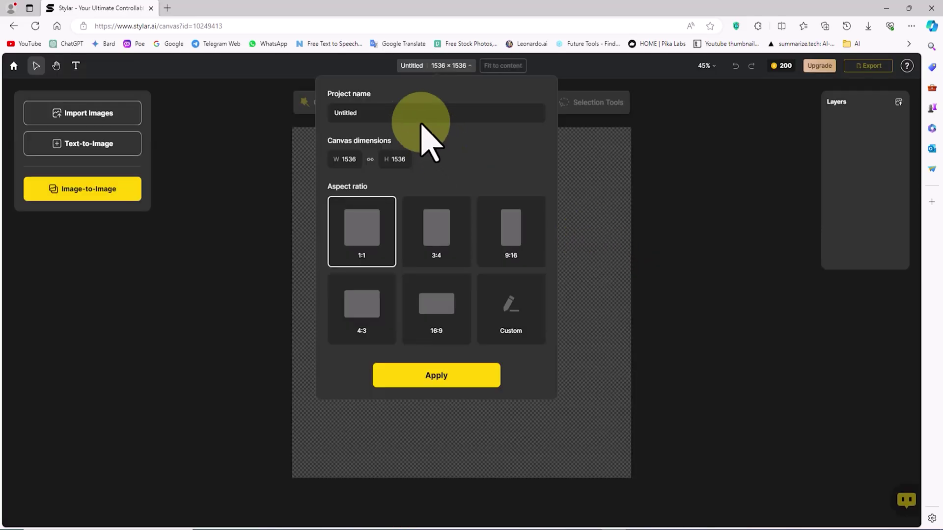
{"action": "left_click", "coordinate": [382, 112]}
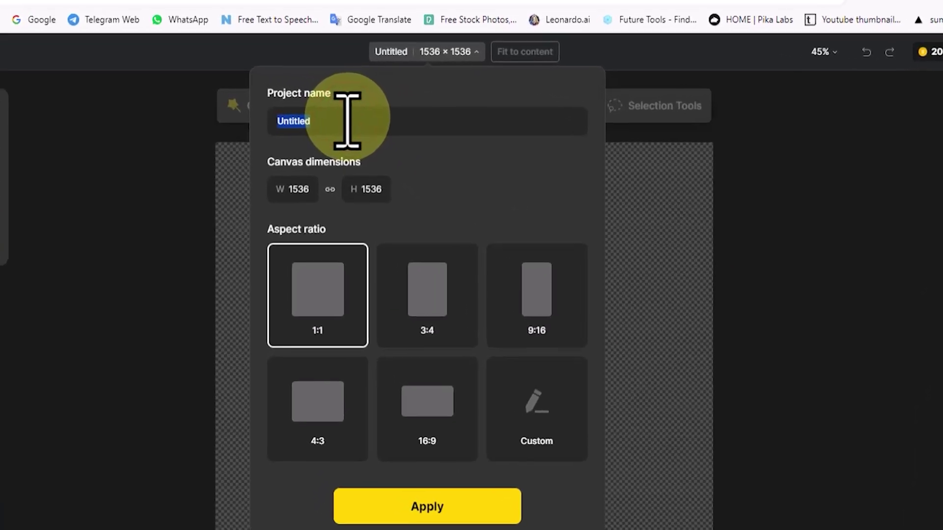
{"action": "type", "text": "ImanGlobal"}
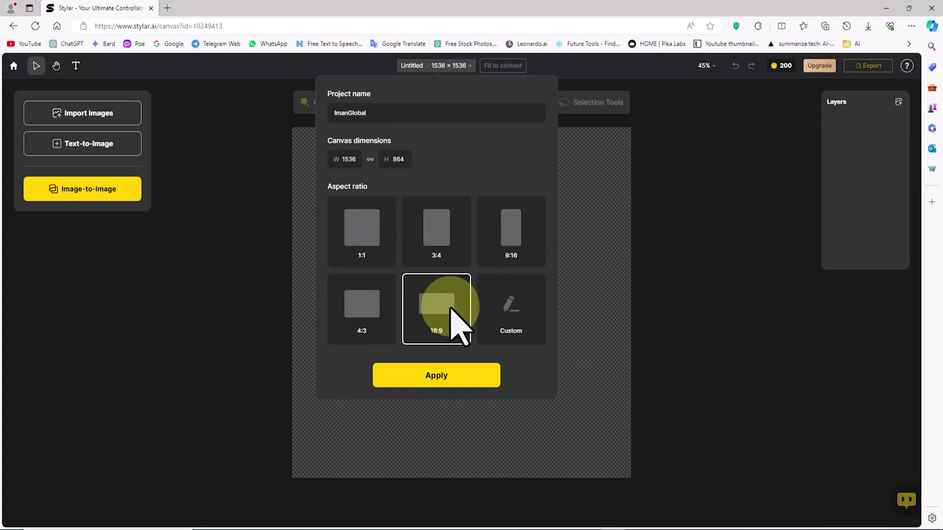
{"action": "type", "text": "1280"}
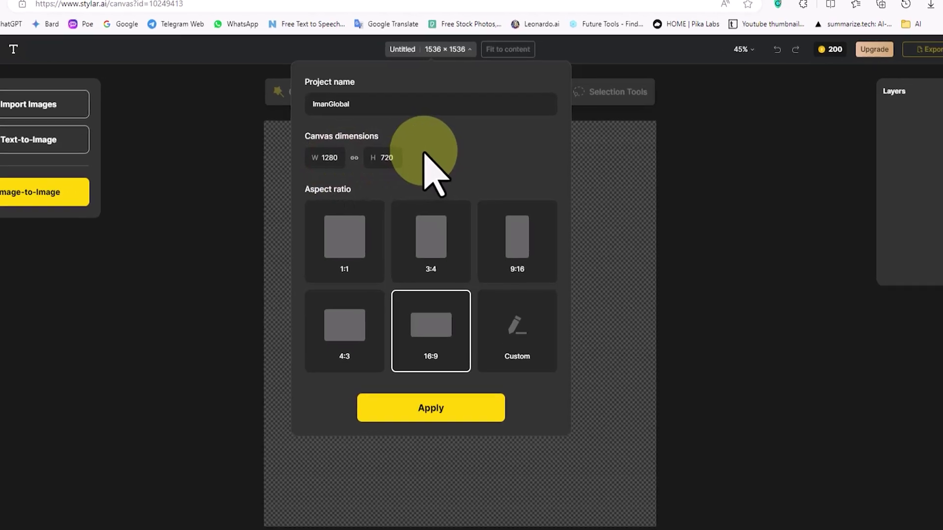
{"action": "double_click", "coordinate": [384, 160]}
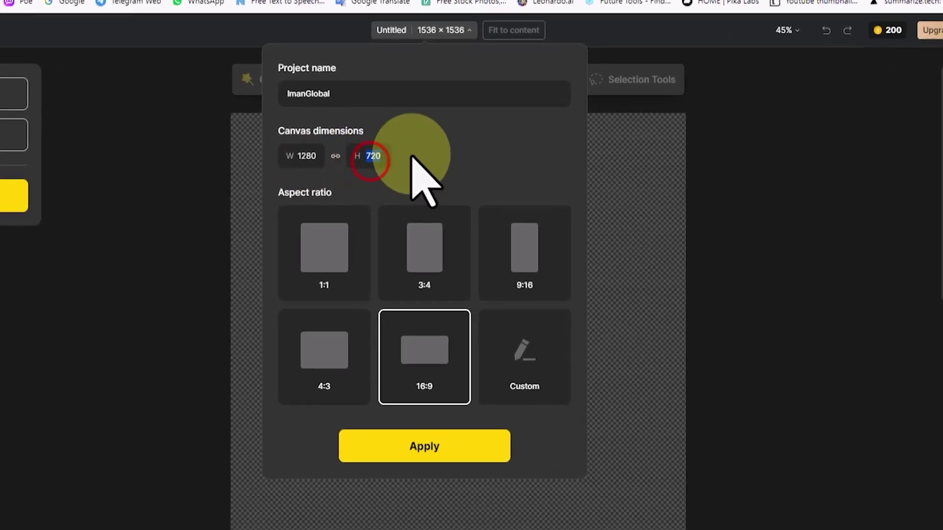
{"action": "left_click", "coordinate": [412, 156]}
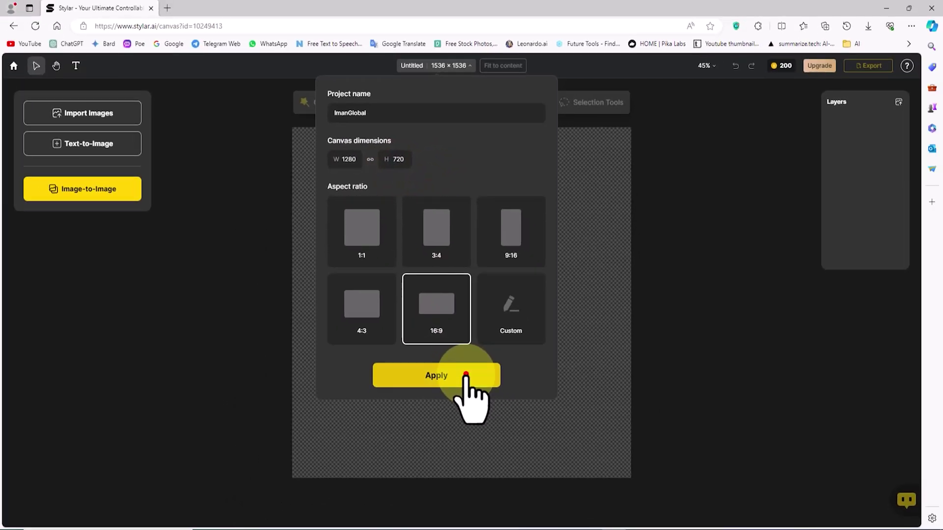
{"action": "left_click", "coordinate": [467, 458]}
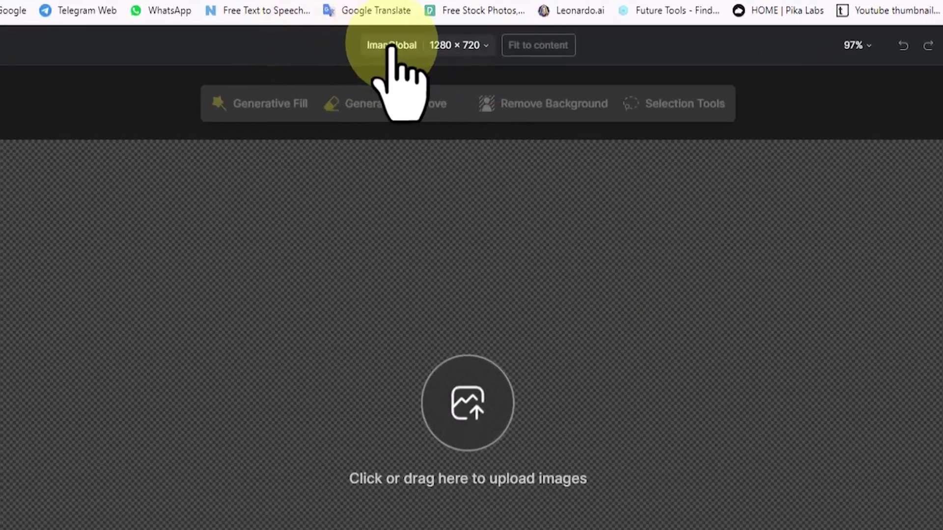
{"action": "left_click", "coordinate": [414, 64]}
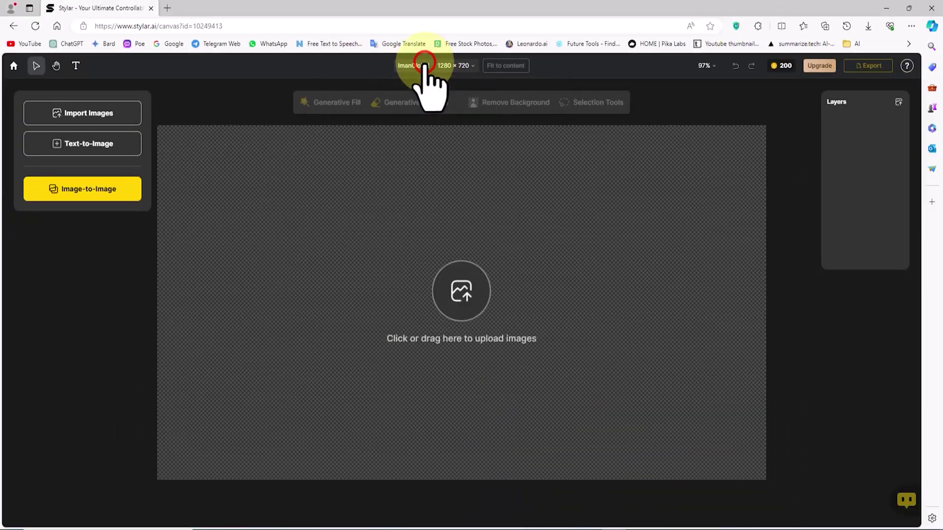
{"action": "left_click", "coordinate": [713, 67]}
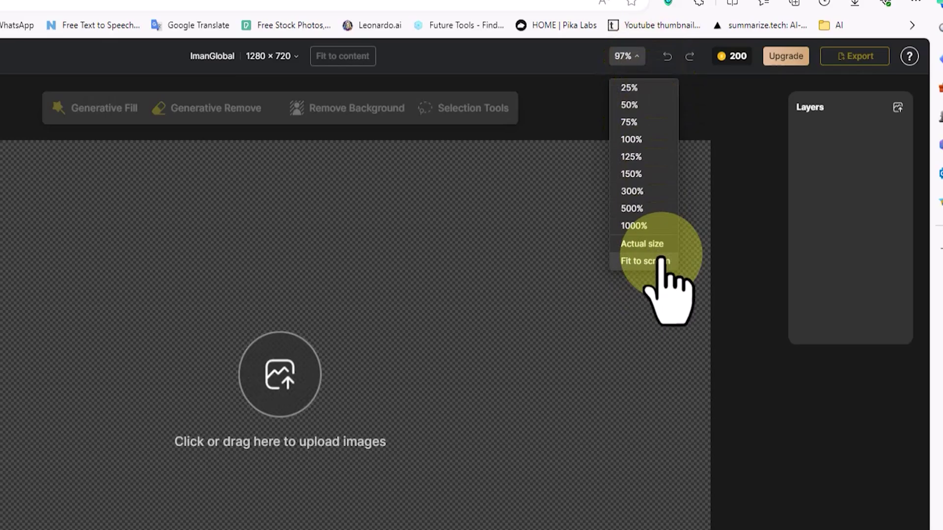
{"action": "left_click", "coordinate": [636, 56]}
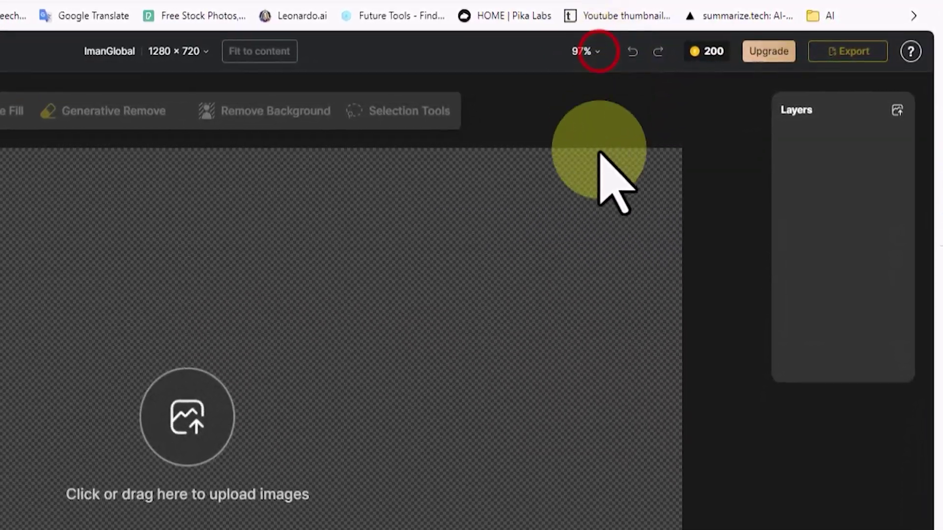
{"action": "mouse_move", "coordinate": [709, 50]}
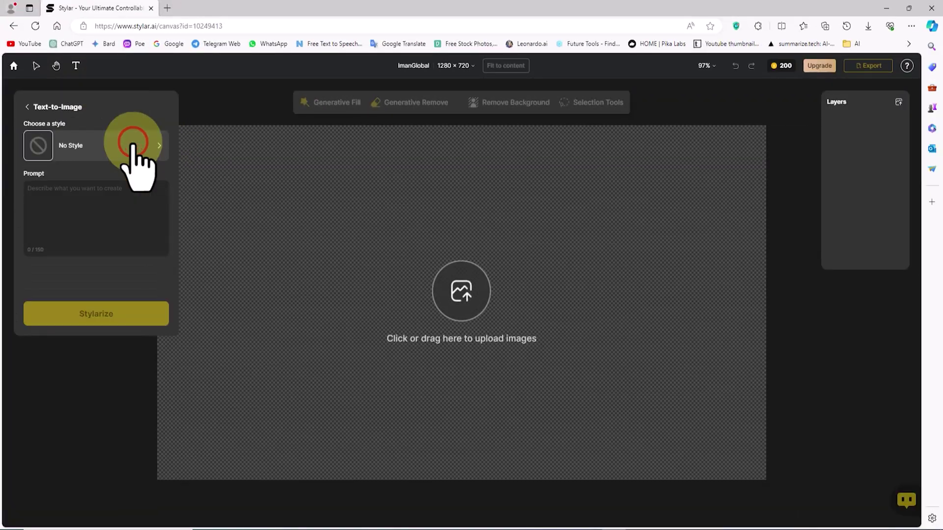
- Browse the styles available for Text-to-Image and go back with No Style selected
{"action": "left_click", "coordinate": [160, 146]}
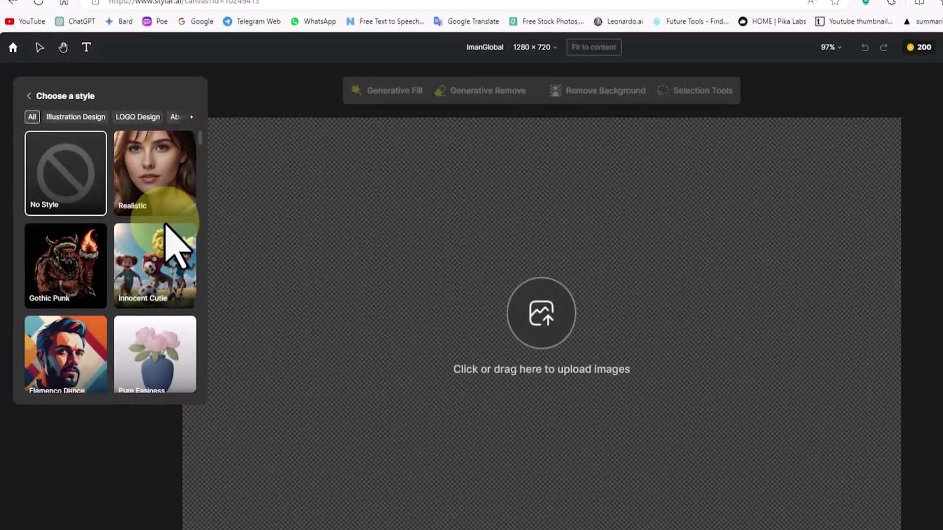
{"action": "scroll", "coordinate": [169, 226], "scroll_direction": "down", "scroll_amount": 5}
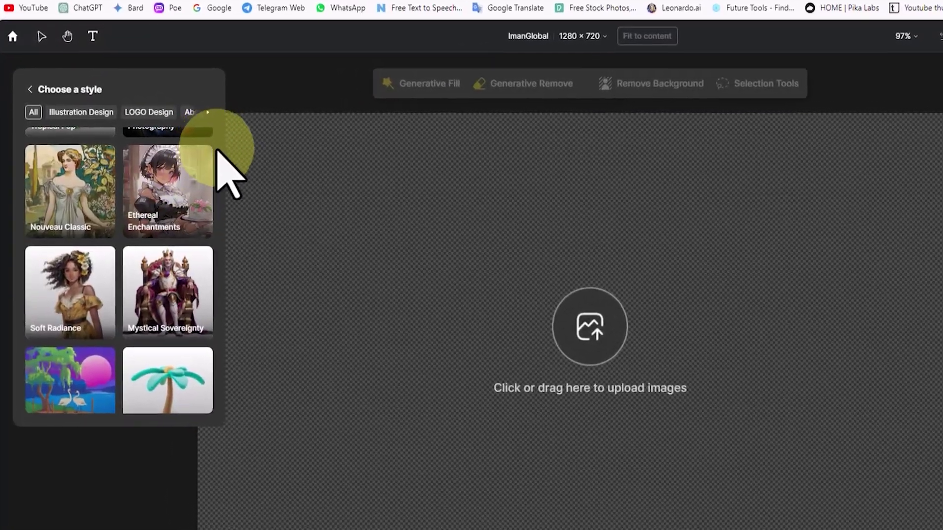
{"action": "left_click_drag", "start_coordinate": [199, 156], "coordinate": [277, 94]}
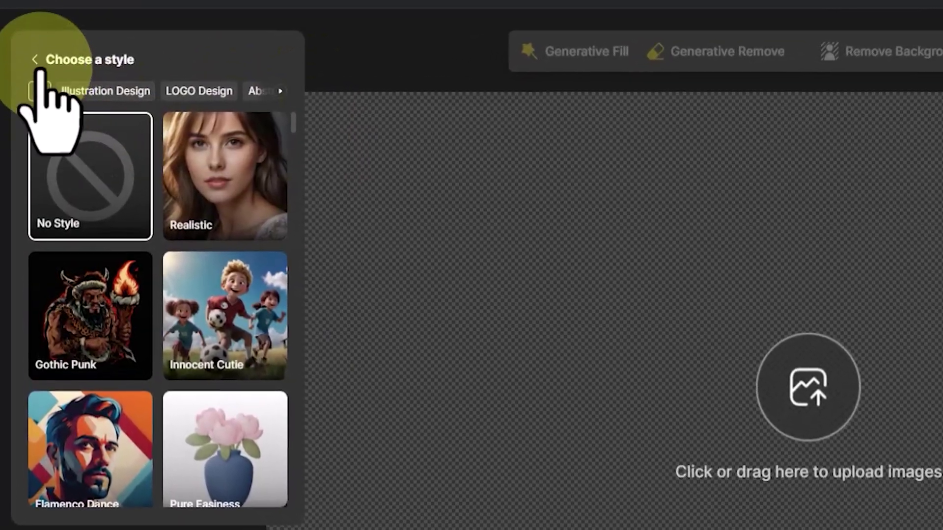
{"action": "left_click", "coordinate": [33, 69]}
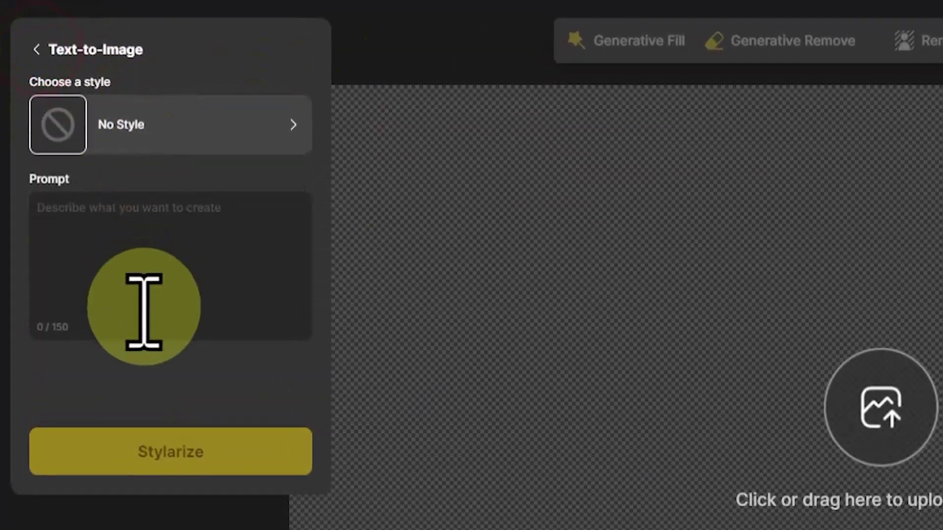
- Paste the copied prompt starting "punk girl , punk style , smile , glad , surprised" and generate Text-to-Image results with No Style
{"action": "left_click", "coordinate": [134, 248]}
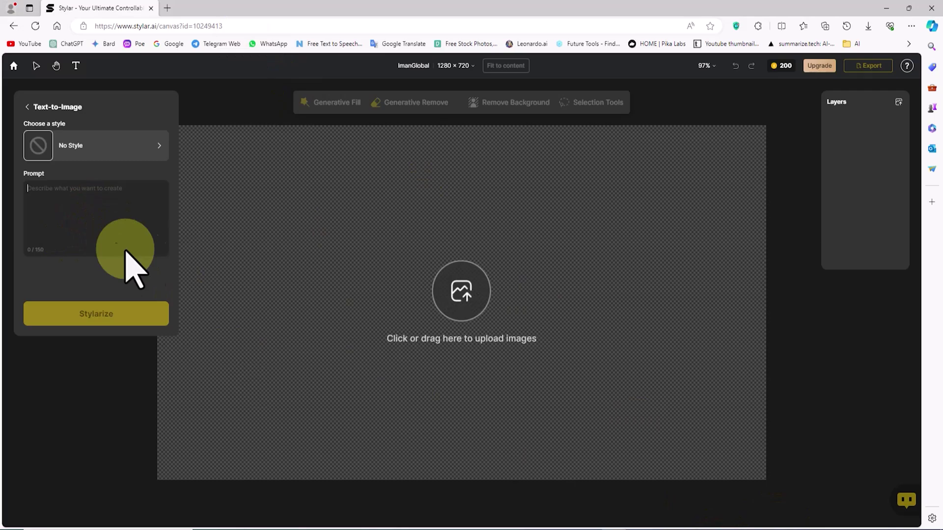
{"action": "right_click", "coordinate": [72, 202]}
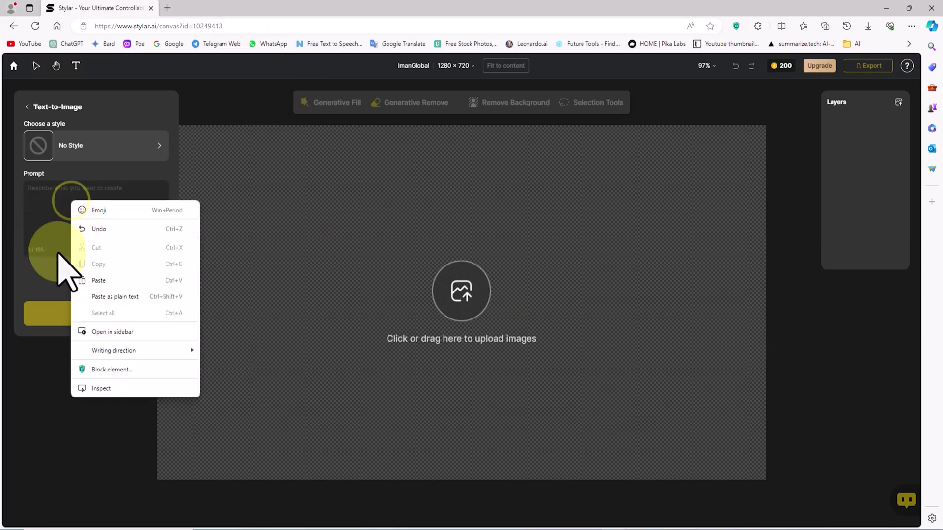
{"action": "left_click", "coordinate": [98, 280]}
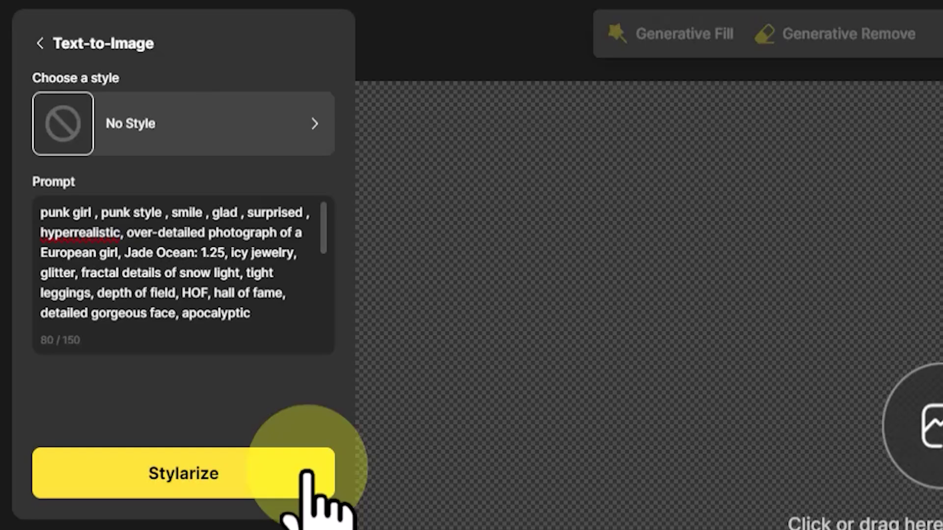
{"action": "left_click", "coordinate": [153, 316]}
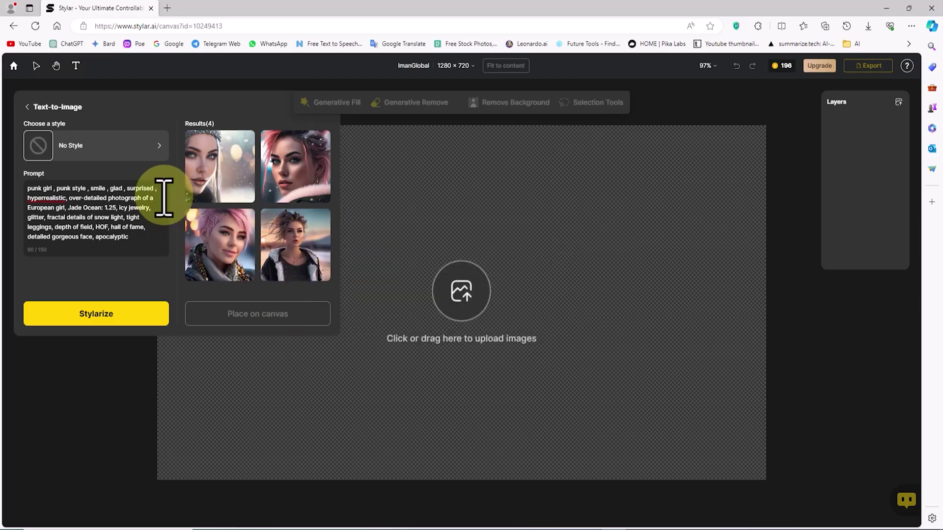
- Preview the generated images, select all four results and place them on the canvas
{"action": "mouse_move", "coordinate": [294, 251]}
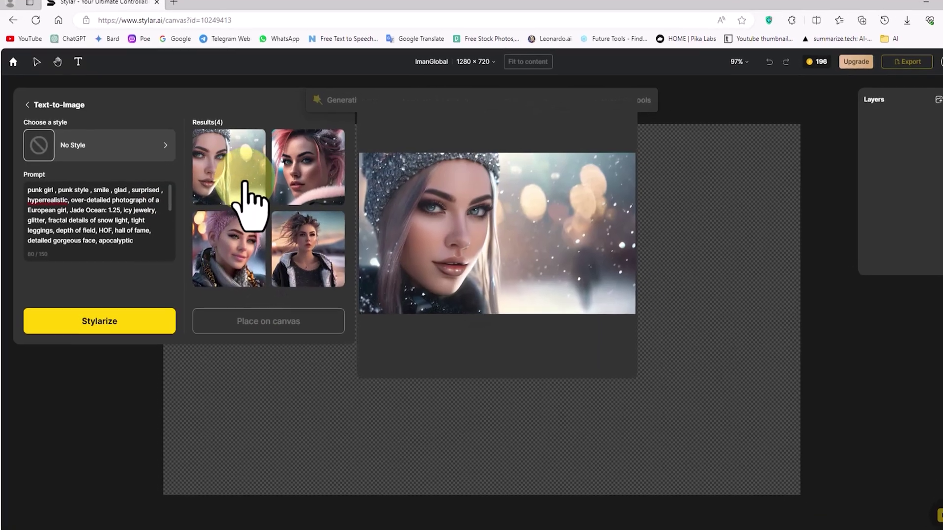
{"action": "mouse_move", "coordinate": [300, 179]}
{"action": "left_click", "coordinate": [329, 260]}
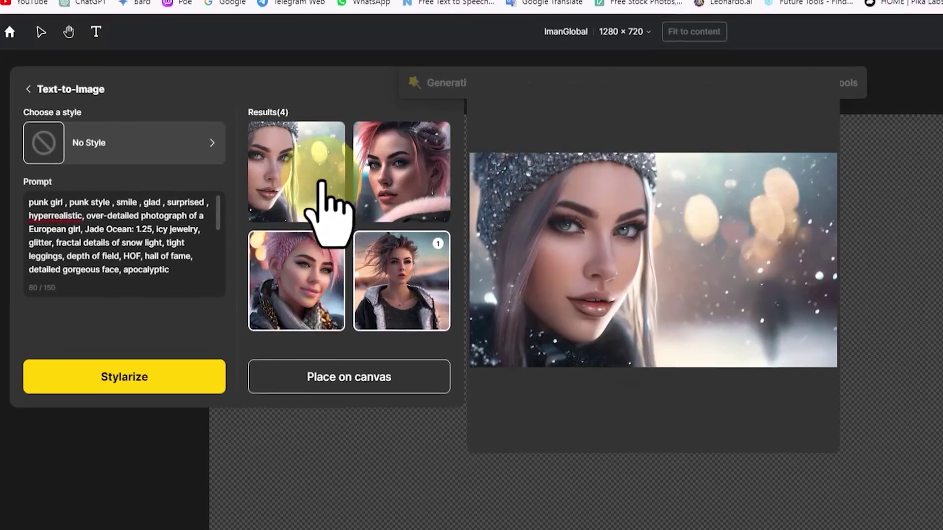
{"action": "left_click", "coordinate": [320, 180]}
{"action": "left_click", "coordinate": [393, 189]}
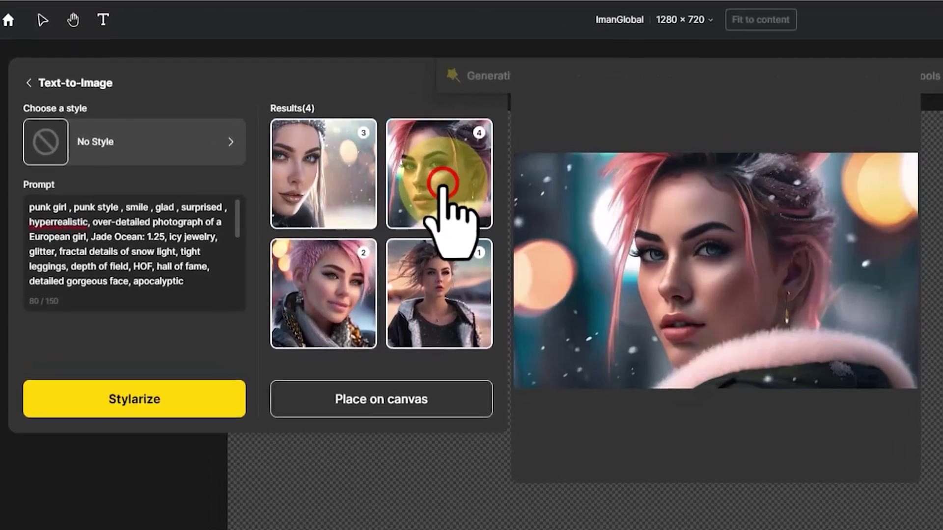
{"action": "left_click", "coordinate": [296, 280]}
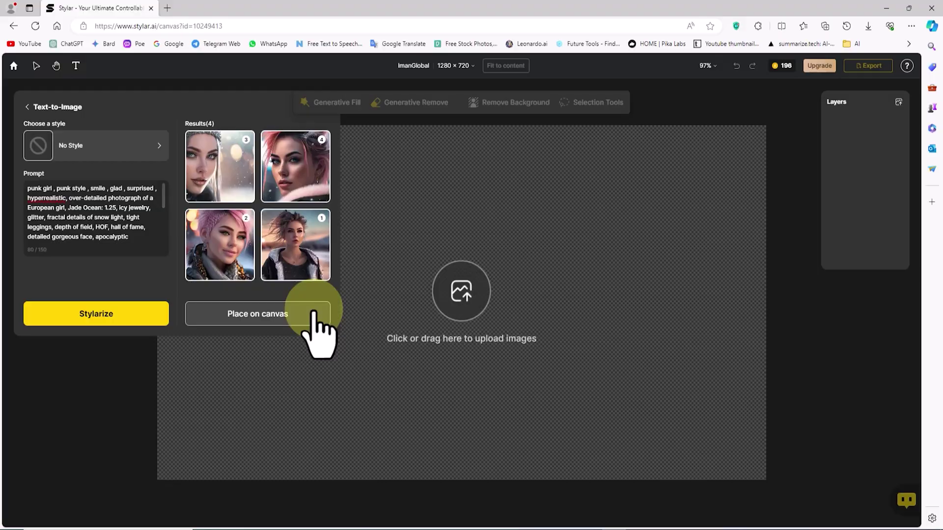
{"action": "left_click", "coordinate": [314, 317]}
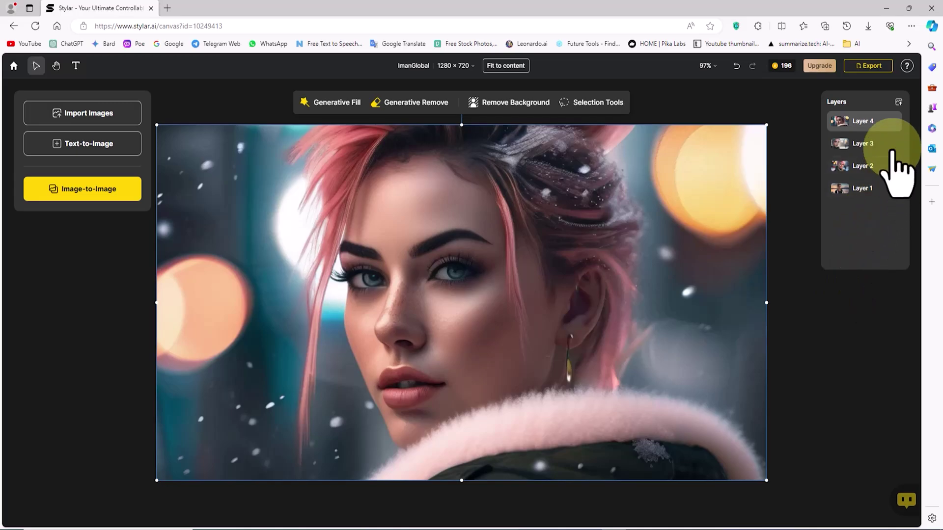
- Hide Layers 4 to 1 one by one to view the image beneath each, and show them all again
{"action": "left_click", "coordinate": [894, 121]}
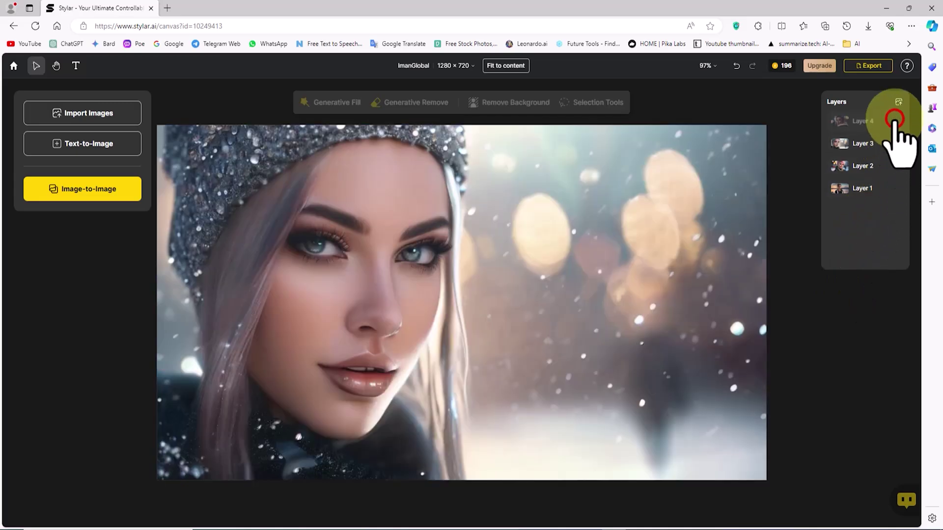
{"action": "left_click", "coordinate": [893, 143]}
{"action": "left_click", "coordinate": [893, 166]}
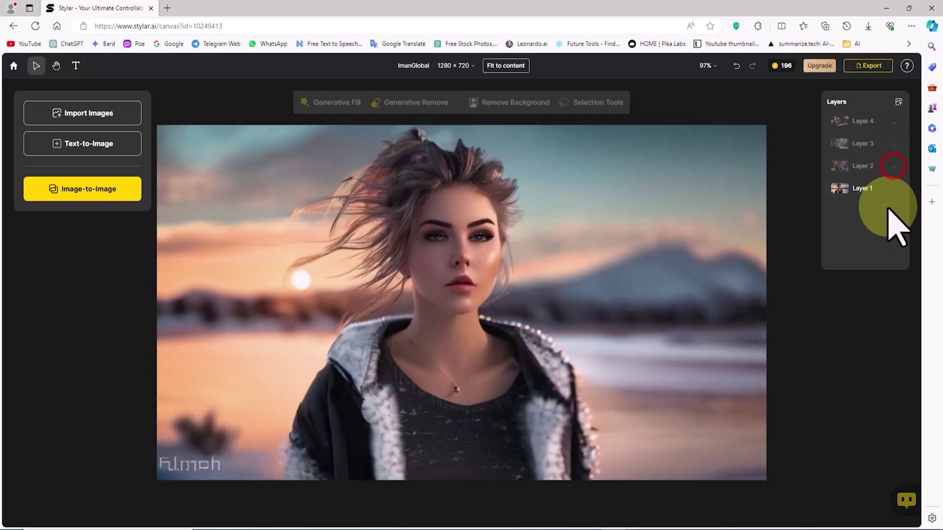
{"action": "left_click", "coordinate": [893, 188]}
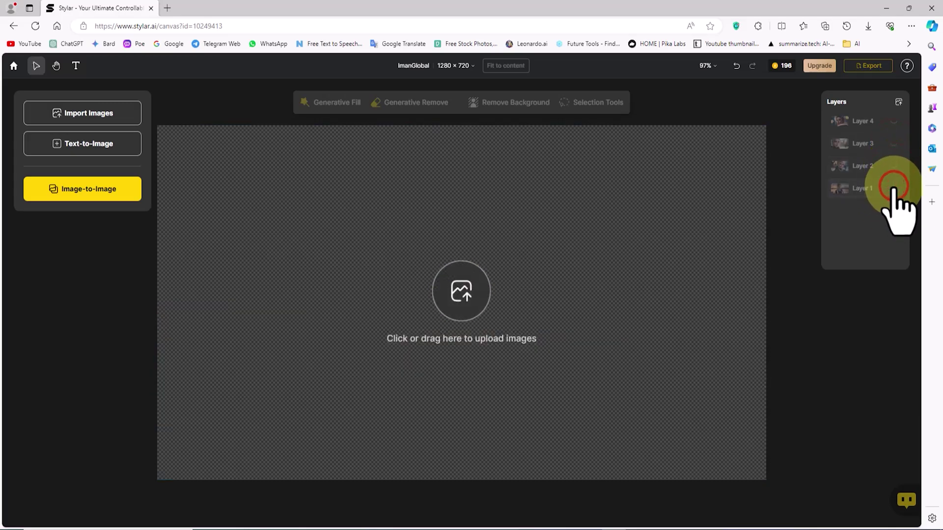
{"action": "left_click", "coordinate": [893, 188]}
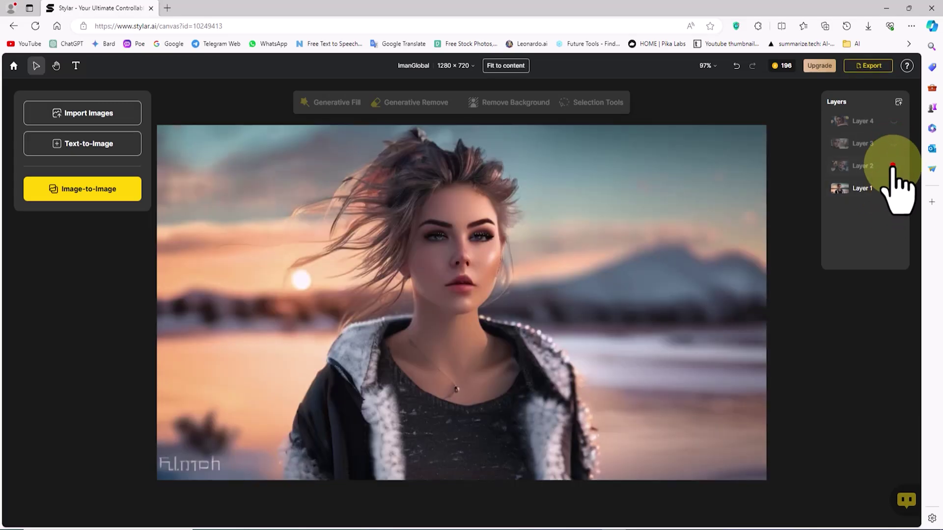
{"action": "left_click", "coordinate": [892, 166]}
{"action": "left_click", "coordinate": [892, 142]}
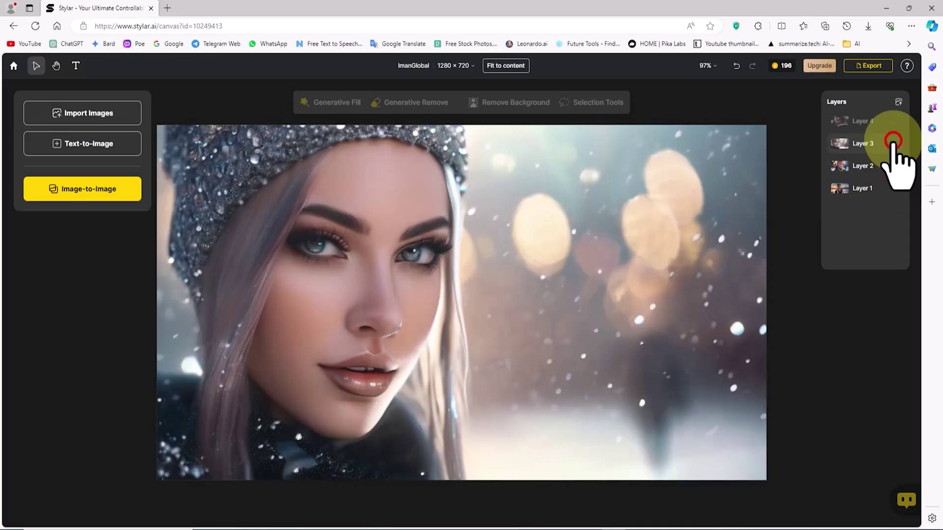
{"action": "left_click", "coordinate": [896, 120]}
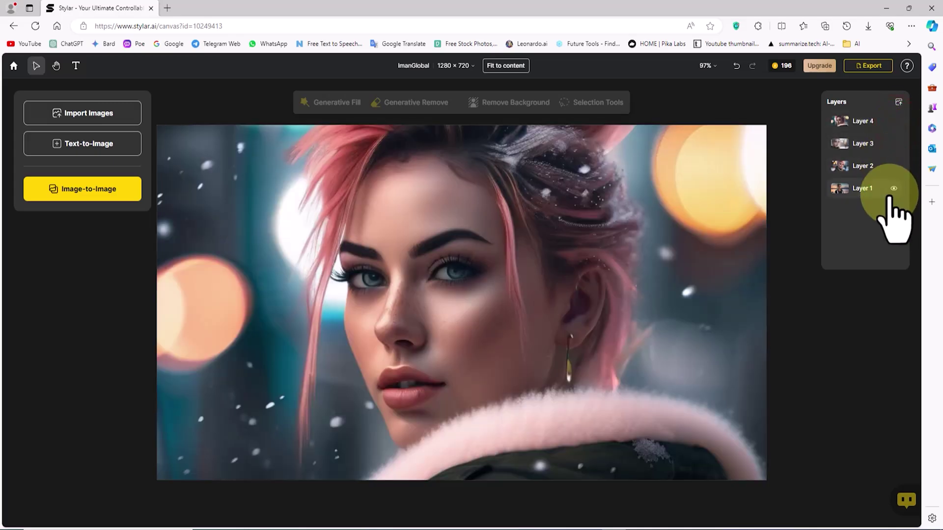
- Select Layer 4 and export it as a JPG at 1x upscale with the watermark kept
{"action": "left_click", "coordinate": [865, 121]}
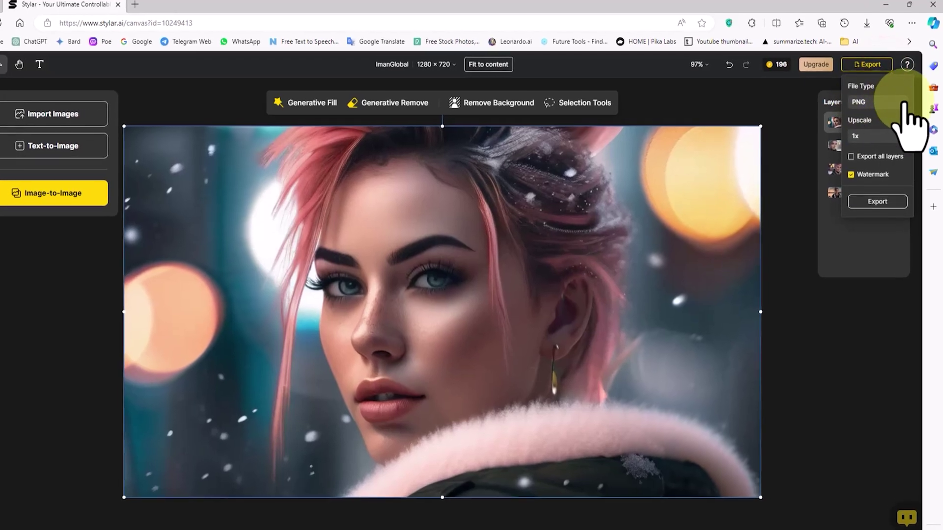
{"action": "left_click", "coordinate": [903, 101]}
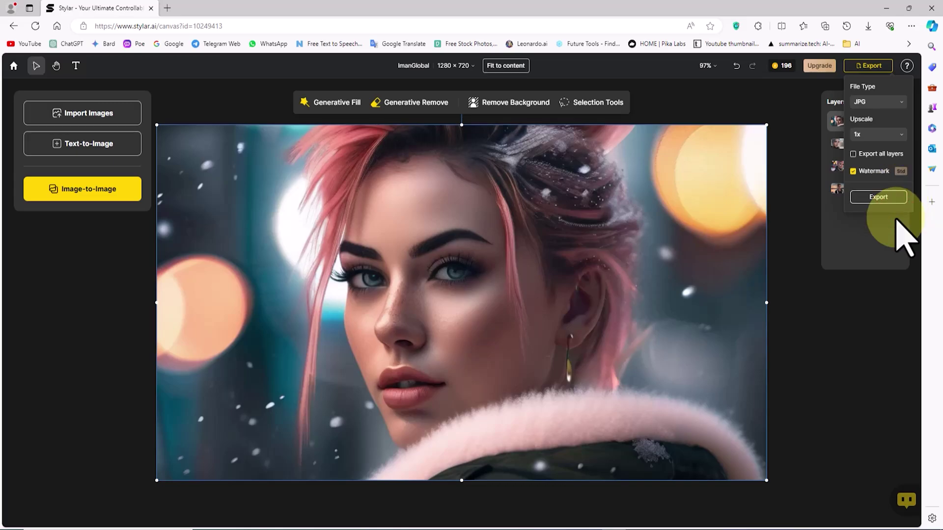
- Open the downloaded ImanGlobal.jpeg, examine its detail and watermark up close, and close it to return to the canvas
{"action": "left_click", "coordinate": [794, 63]}
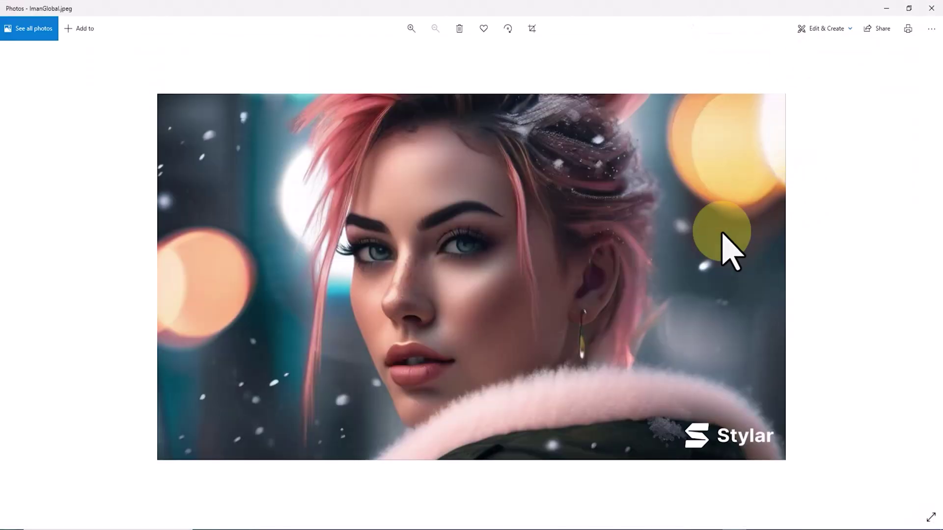
{"action": "scroll", "coordinate": [722, 252], "scroll_direction": "up", "scroll_amount": 5}
{"action": "left_click_drag", "start_coordinate": [481, 269], "coordinate": [573, 204]}
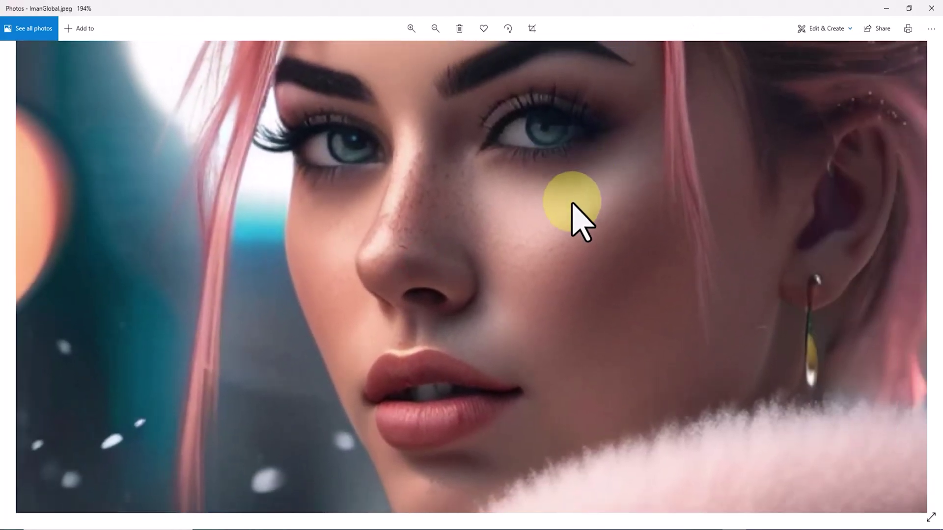
{"action": "scroll", "coordinate": [574, 204], "scroll_direction": "down", "scroll_amount": 5}
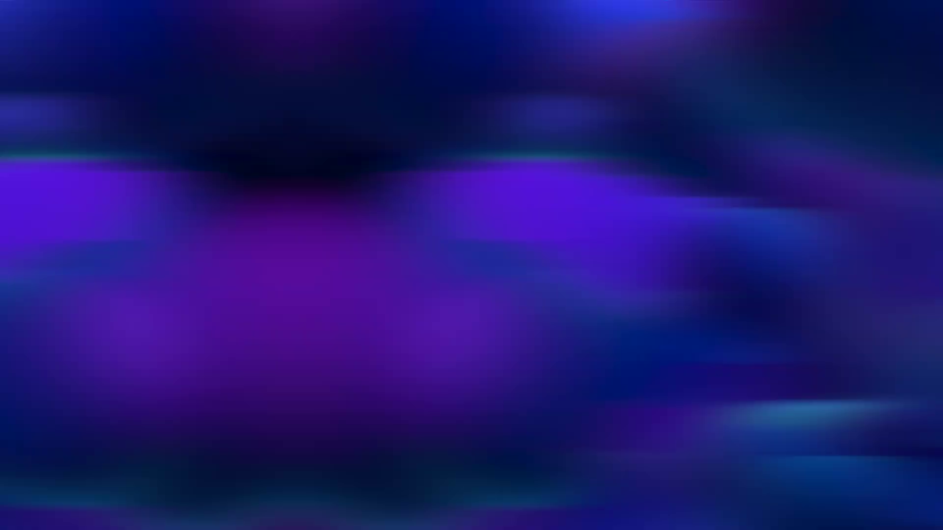
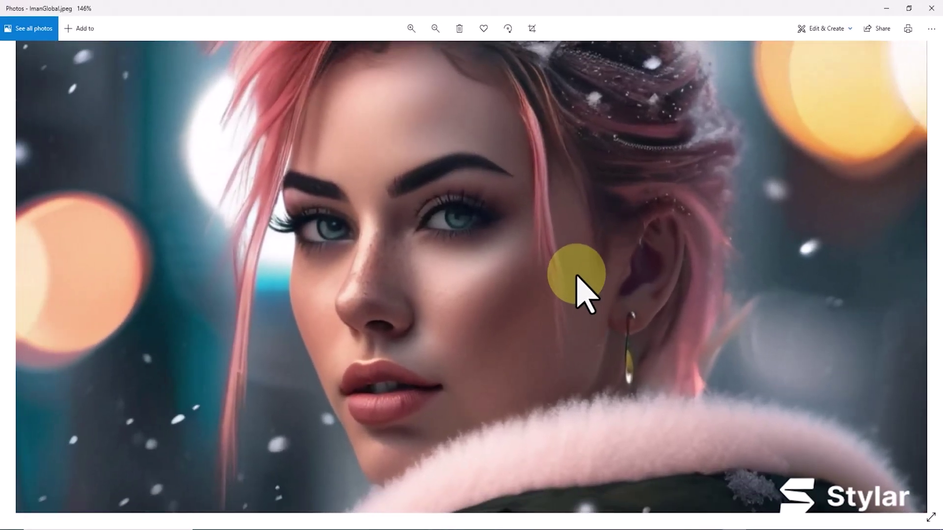
{"action": "scroll", "coordinate": [531, 276], "scroll_direction": "up", "scroll_amount": 3}
{"action": "double_click", "coordinate": [528, 289]}
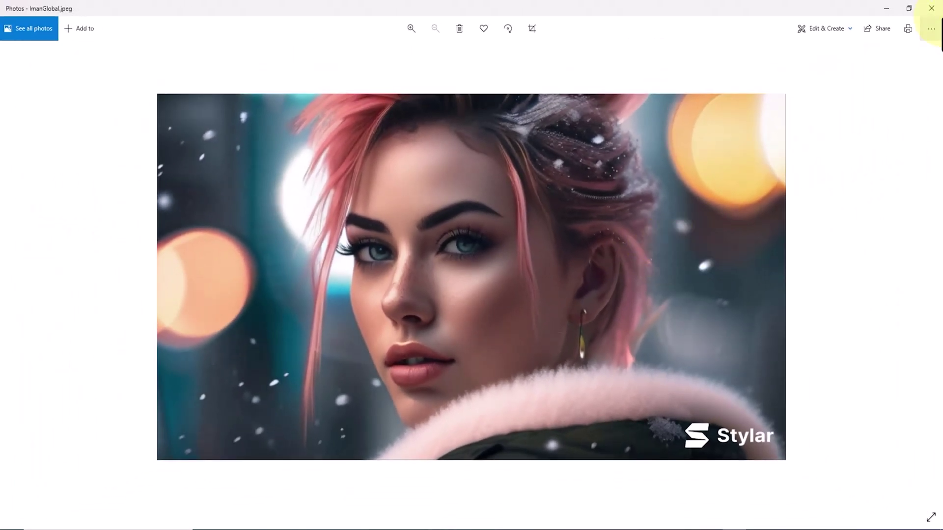
{"action": "left_click", "coordinate": [933, 8]}
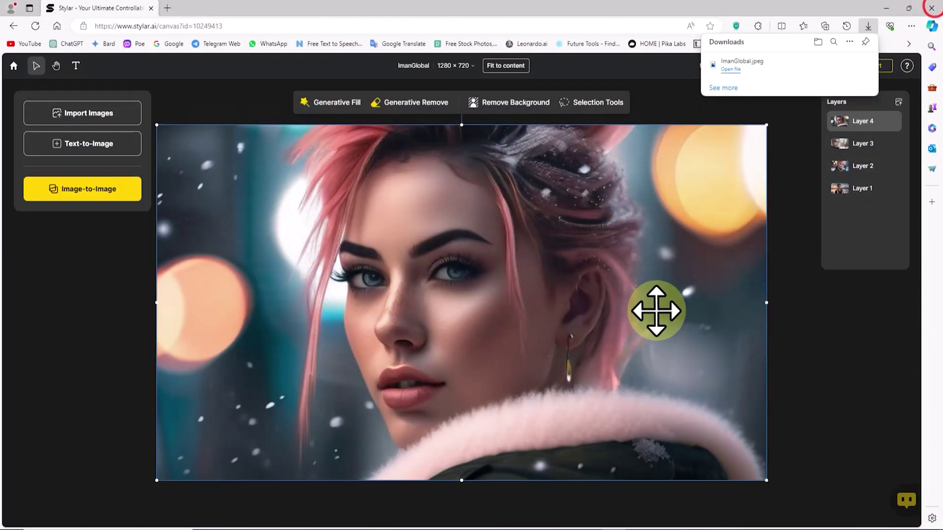
{"action": "left_click", "coordinate": [803, 201]}
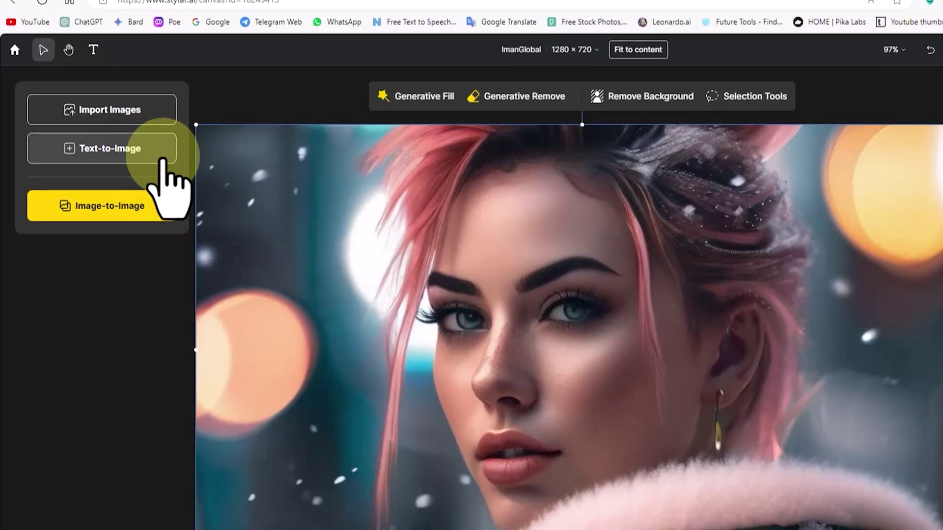
- Review the existing Text-to-Image prompt and generate new results from it with the Paper Cutout style at style intensity 1
{"action": "left_click", "coordinate": [162, 159]}
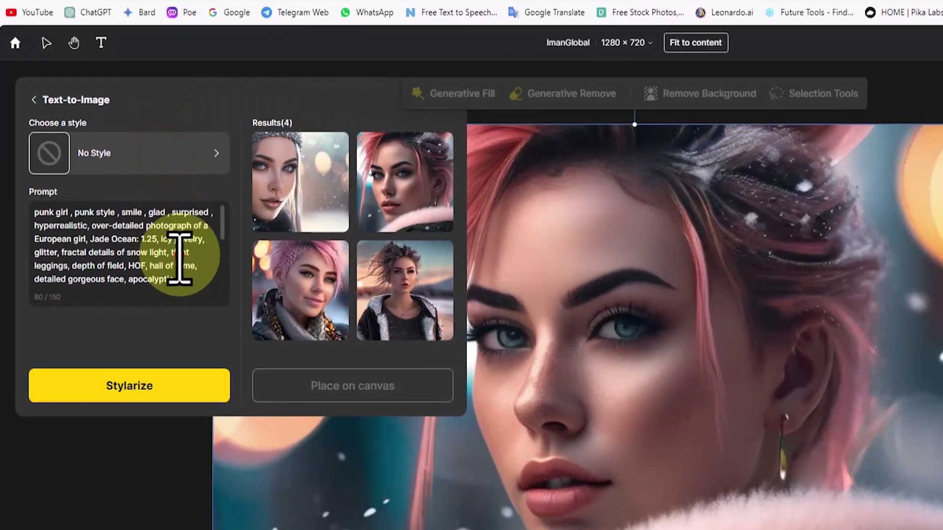
{"action": "left_click", "coordinate": [166, 248]}
{"action": "mouse_move", "coordinate": [343, 272]}
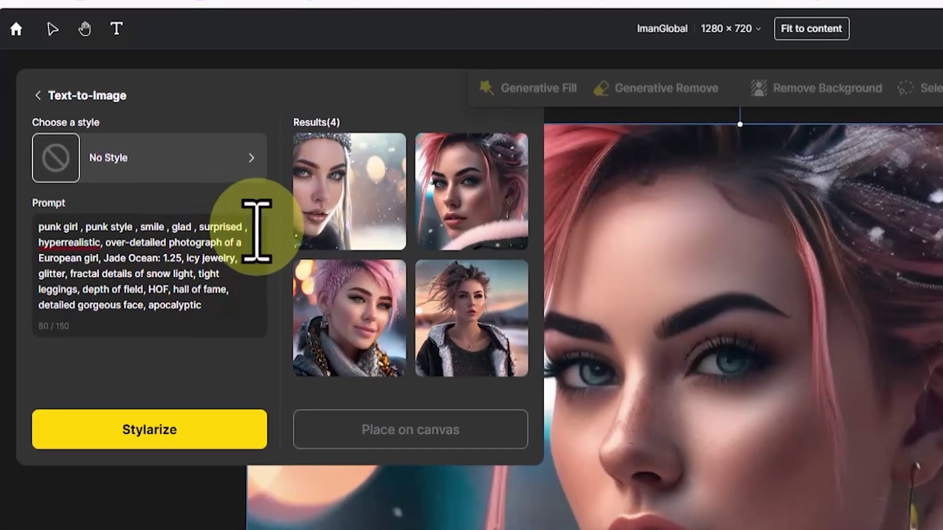
{"action": "scroll", "coordinate": [250, 280], "scroll_direction": "down", "scroll_amount": 5}
{"action": "scroll", "coordinate": [255, 246], "scroll_direction": "up", "scroll_amount": 5}
{"action": "scroll", "coordinate": [284, 217], "scroll_direction": "down", "scroll_amount": 5}
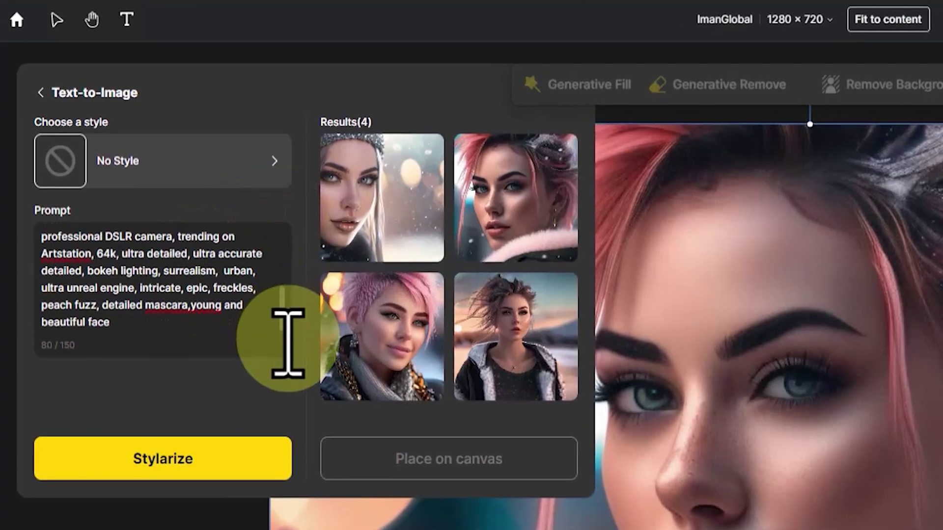
{"action": "scroll", "coordinate": [283, 216], "scroll_direction": "up", "scroll_amount": 5}
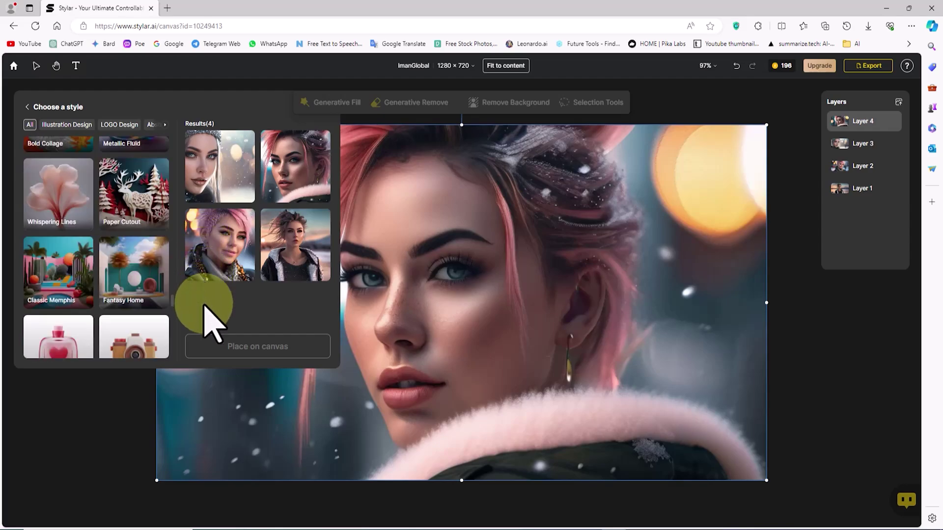
{"action": "left_click", "coordinate": [145, 263]}
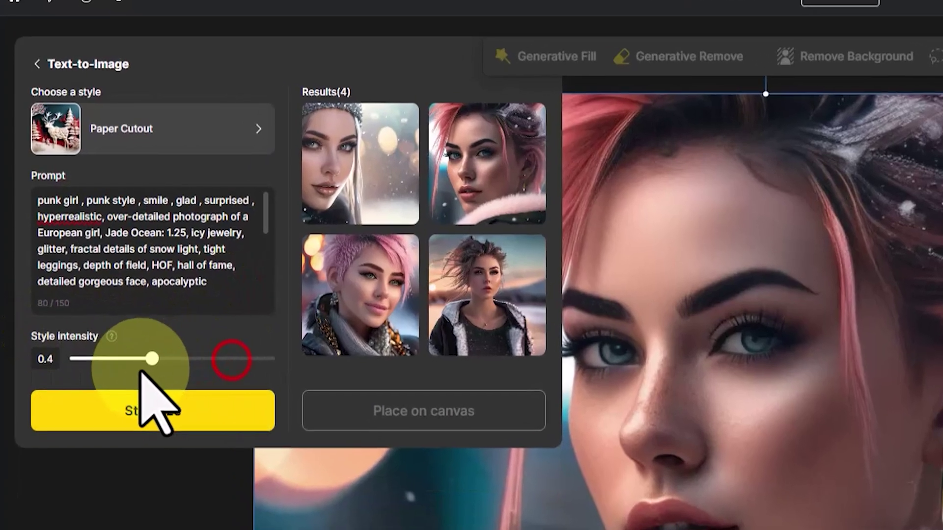
{"action": "left_click_drag", "start_coordinate": [143, 371], "coordinate": [332, 380]}
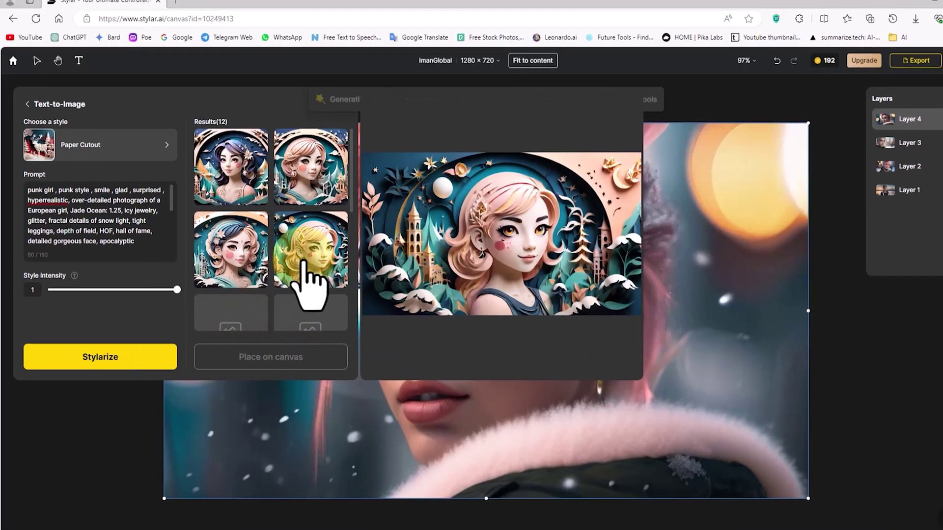
- Preview the Paper Cutout results, select all four and place them on the canvas
{"action": "left_click", "coordinate": [224, 257]}
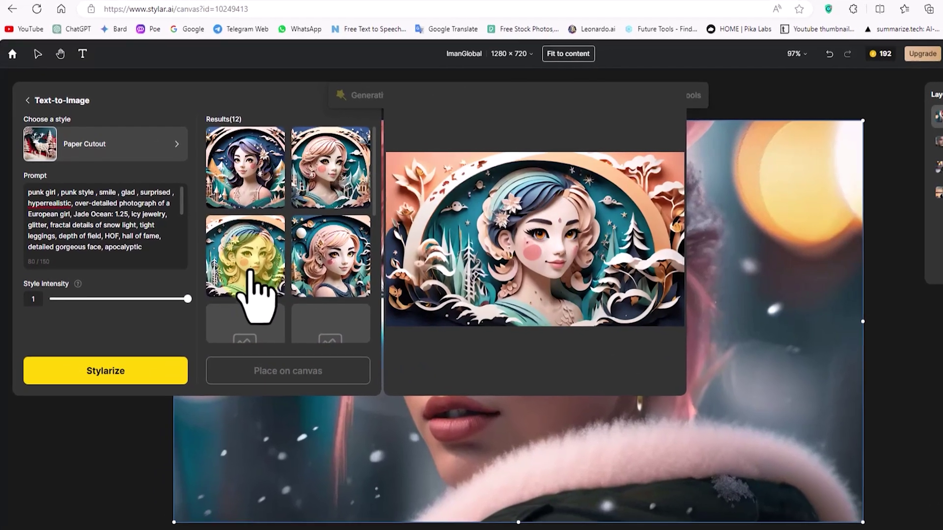
{"action": "left_click", "coordinate": [240, 174]}
{"action": "left_click", "coordinate": [314, 171]}
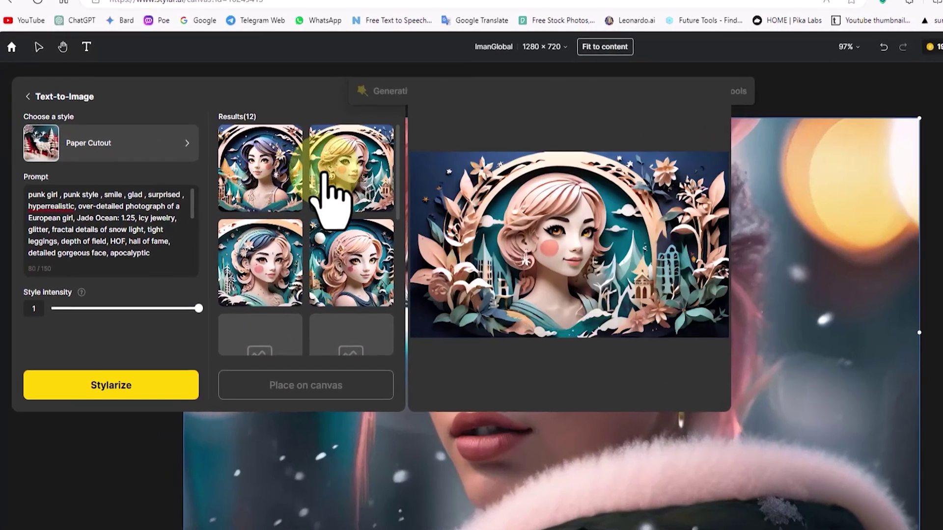
{"action": "left_click", "coordinate": [319, 261]}
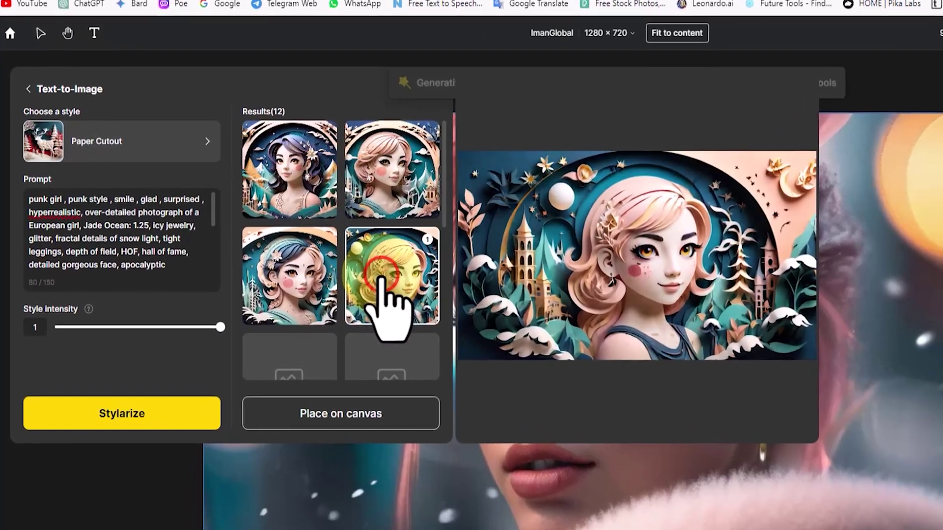
{"action": "left_click", "coordinate": [278, 273]}
{"action": "left_click", "coordinate": [321, 189]}
{"action": "left_click", "coordinate": [431, 179]}
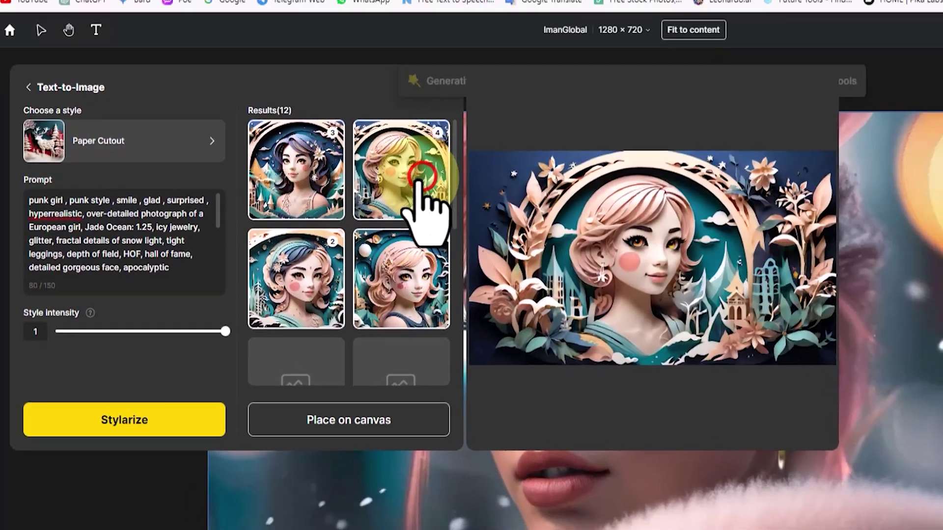
{"action": "left_click", "coordinate": [410, 294]}
{"action": "left_click", "coordinate": [420, 422]}
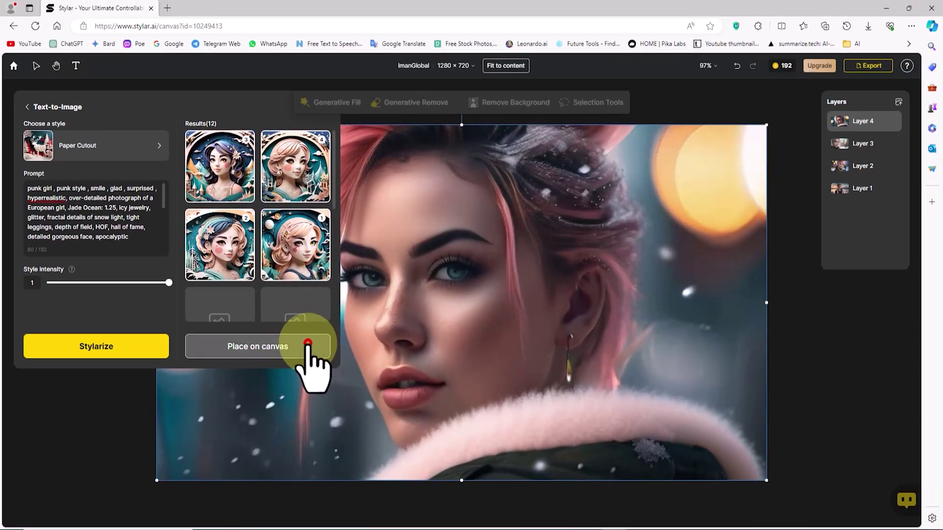
{"action": "left_click", "coordinate": [308, 344]}
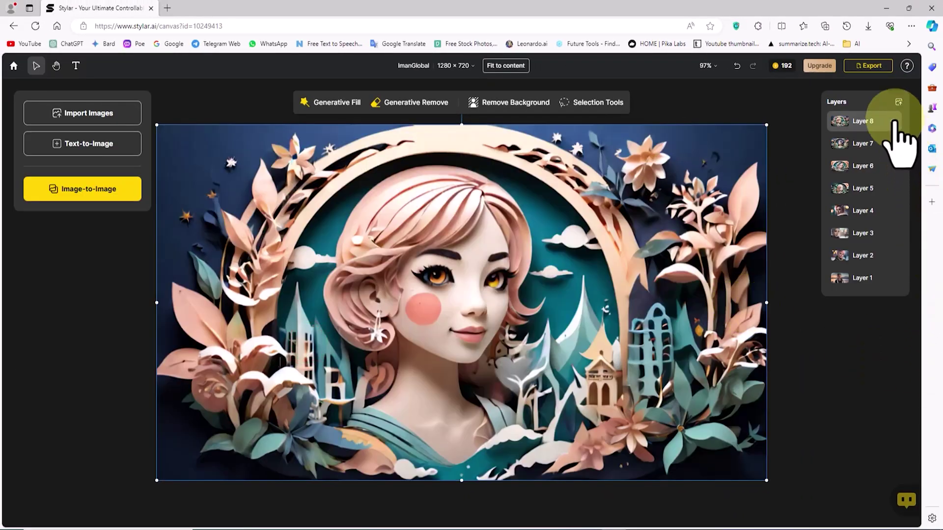
- Hide Layers 8 to 5 in turn to compare the Paper Cutout images, and show them all again
{"action": "left_click", "coordinate": [893, 121]}
{"action": "left_click", "coordinate": [894, 143]}
{"action": "left_click", "coordinate": [894, 166]}
{"action": "left_click", "coordinate": [894, 188]}
{"action": "left_click", "coordinate": [894, 188]}
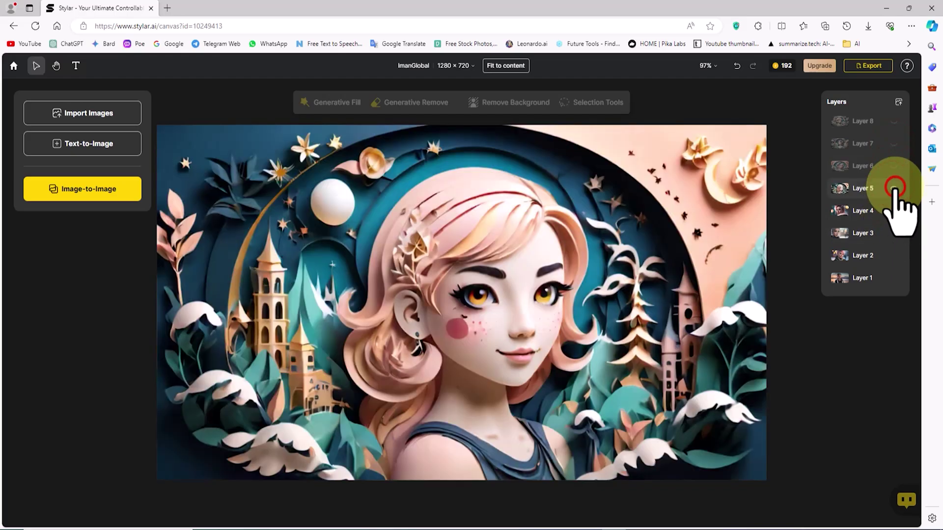
{"action": "left_click", "coordinate": [894, 166]}
{"action": "left_click", "coordinate": [894, 144]}
{"action": "left_click", "coordinate": [894, 121]}
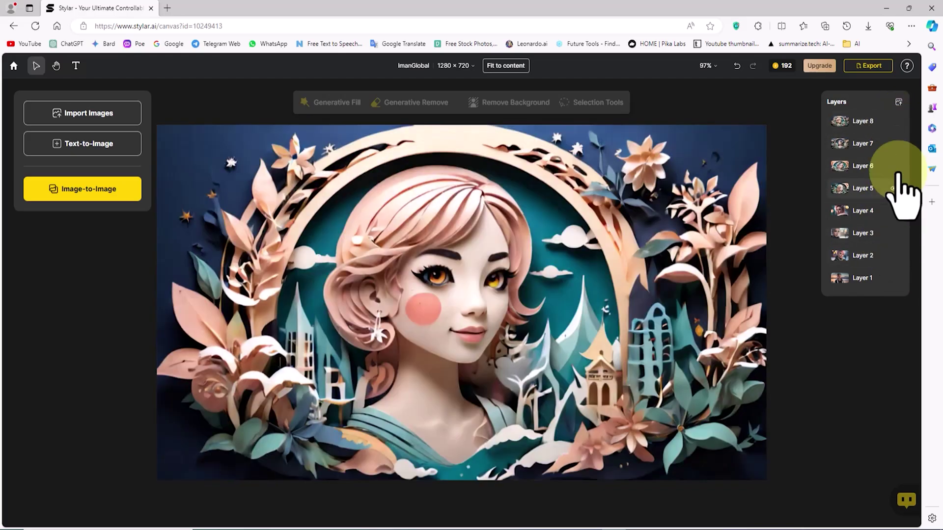
- Hide Layer 8 and select Layer 7 as the image shown on the canvas
{"action": "left_click", "coordinate": [893, 121]}
{"action": "left_click", "coordinate": [893, 144]}
{"action": "right_click", "coordinate": [883, 168]}
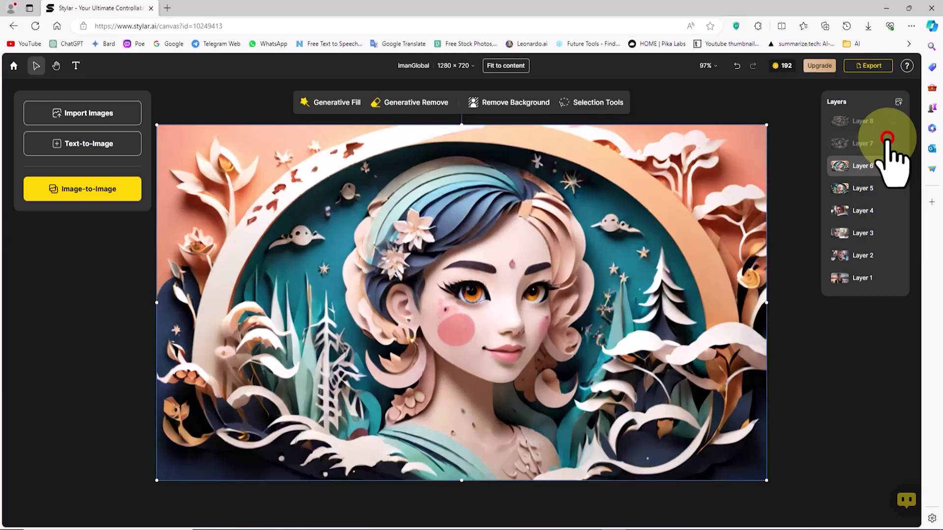
{"action": "left_click", "coordinate": [893, 144]}
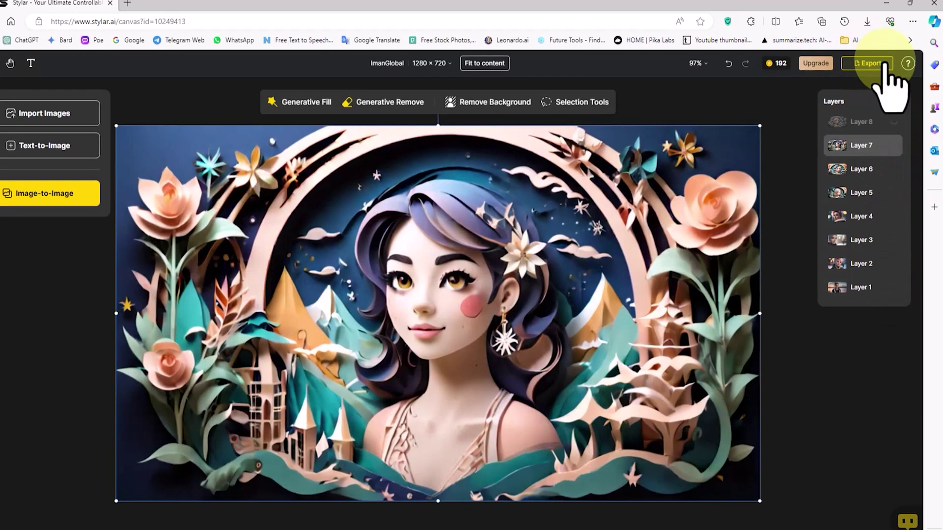
- Export the canvas image as a JPG at 2x upscale with the watermark kept
{"action": "left_click", "coordinate": [868, 65]}
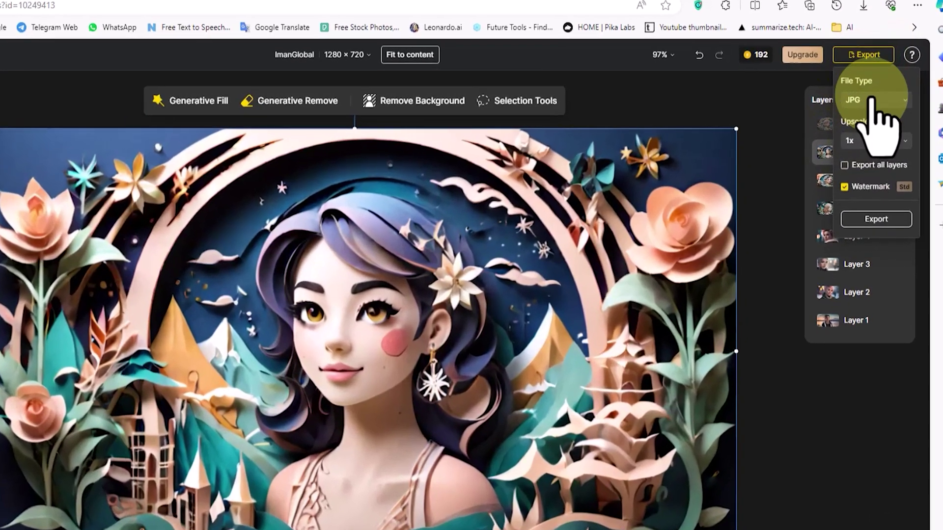
{"action": "left_click", "coordinate": [887, 99]}
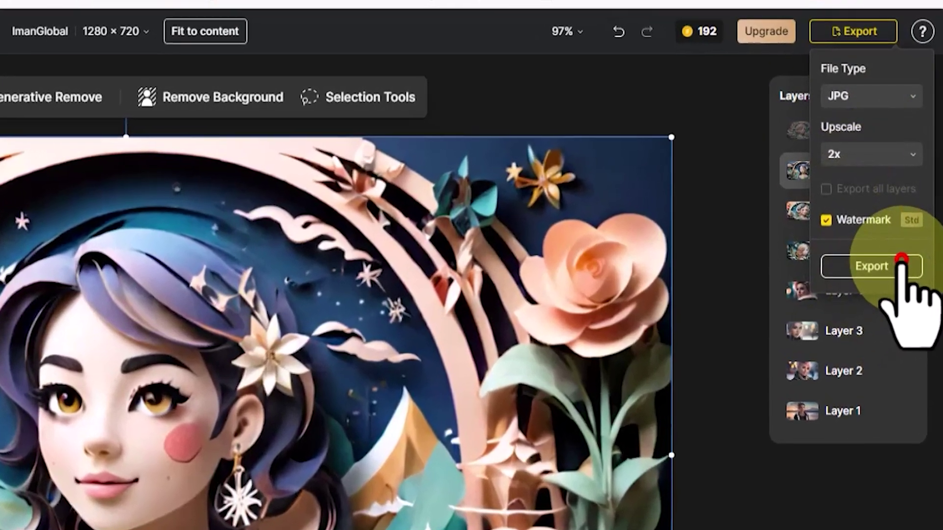
{"action": "left_click", "coordinate": [902, 260]}
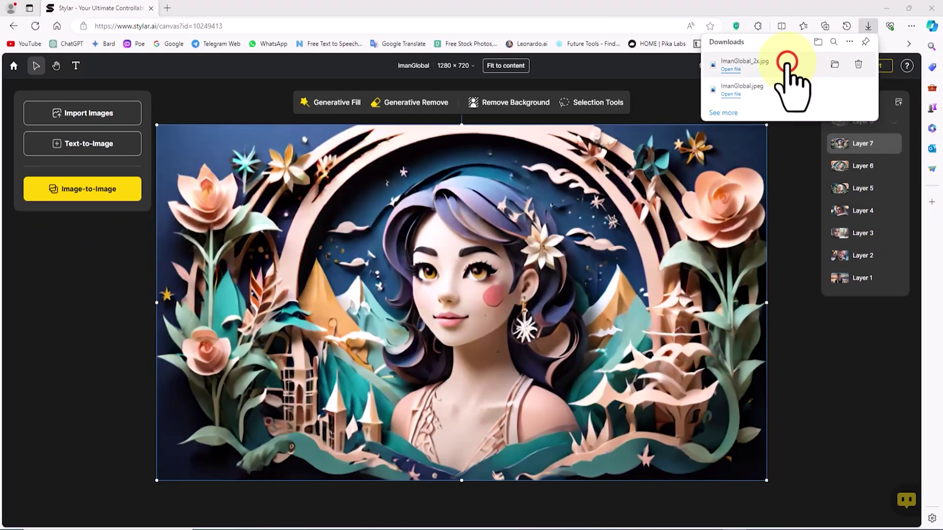
- Open the downloaded ImanGlobal_2x.jpg and examine the upscaled image's detail up close
{"action": "left_click", "coordinate": [786, 63]}
{"action": "scroll", "coordinate": [519, 234], "scroll_direction": "up", "scroll_amount": 3}
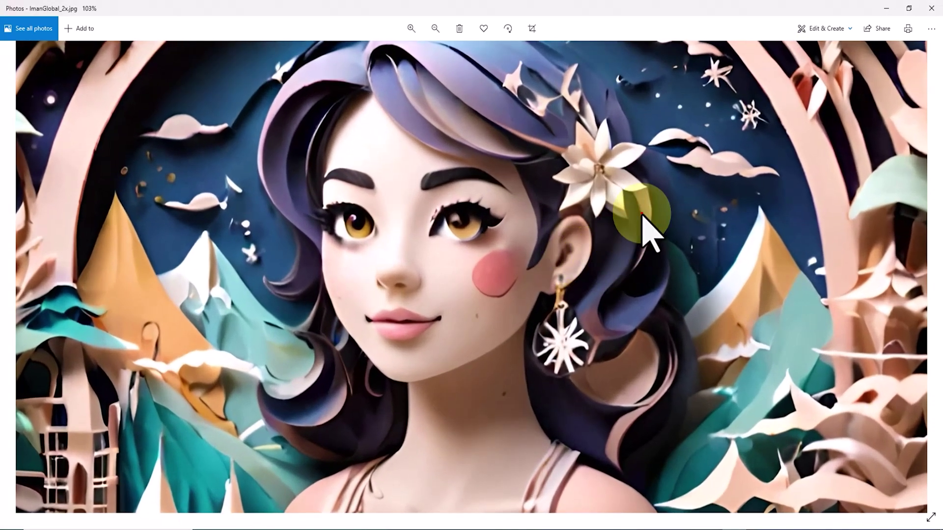
- Zoom out to view the whole upscaled image and close the photo viewer
{"action": "scroll", "coordinate": [646, 228], "scroll_direction": "down", "scroll_amount": 3}
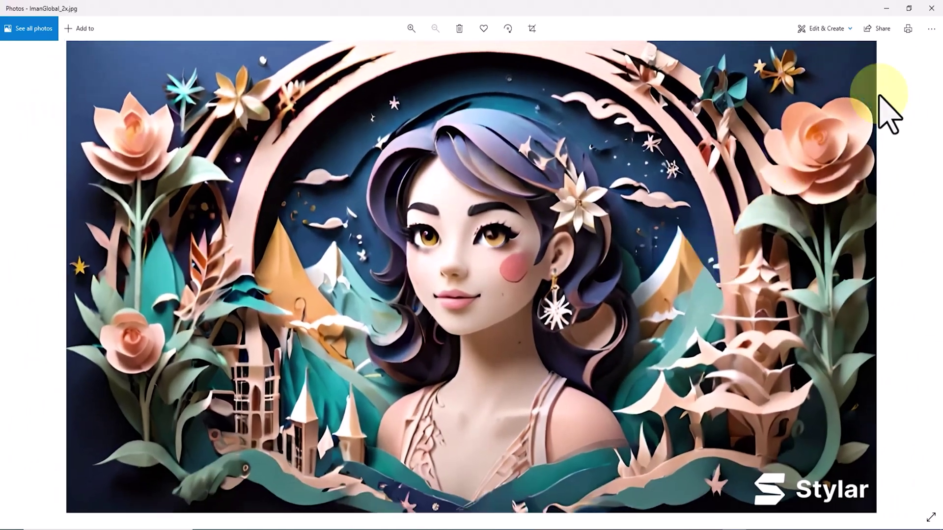
{"action": "left_click", "coordinate": [931, 8]}
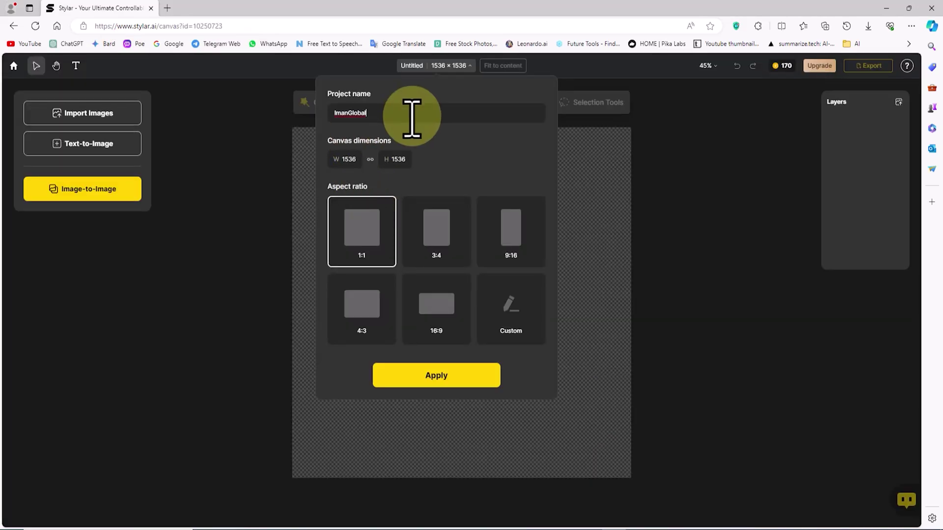
- Apply a 16:9 aspect ratio and a 1280 × 720 canvas size to the new ImanGlobal project
{"action": "left_click", "coordinate": [436, 307]}
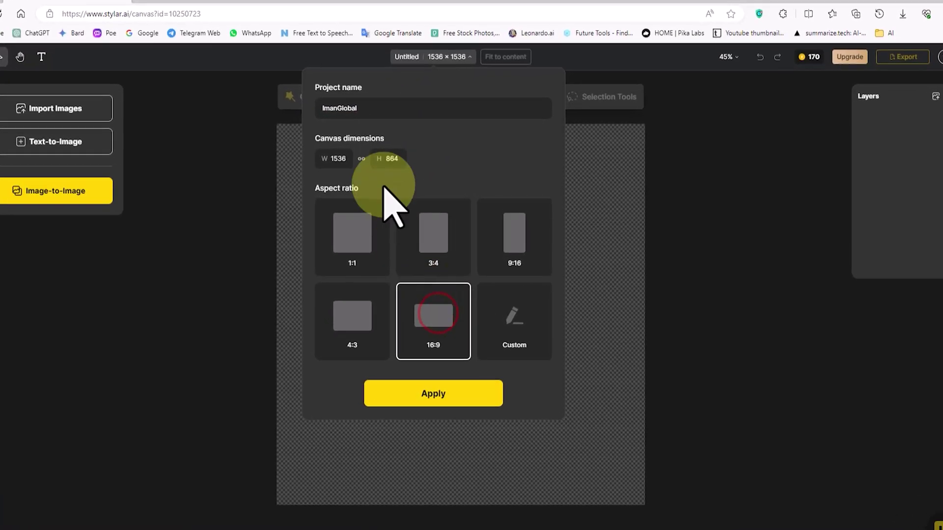
{"action": "double_click", "coordinate": [337, 158]}
{"action": "type", "text": "1"}
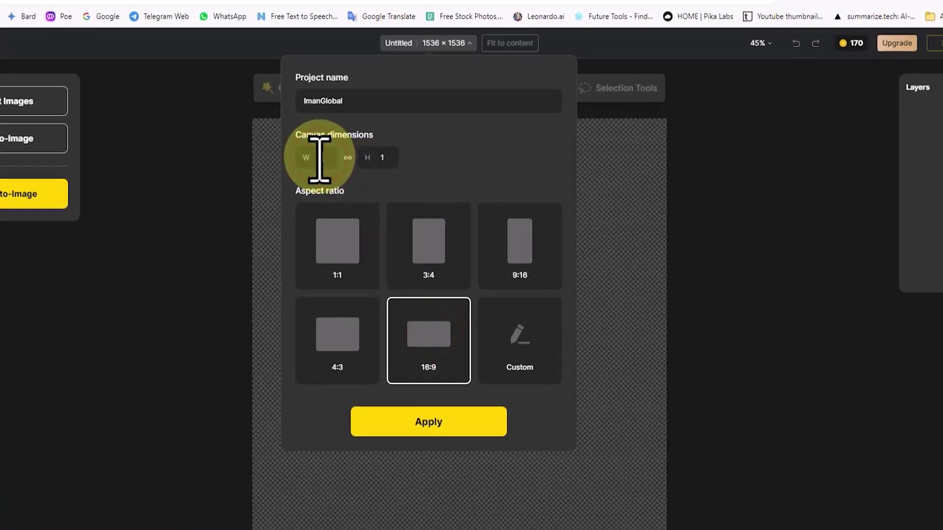
{"action": "type", "text": "280"}
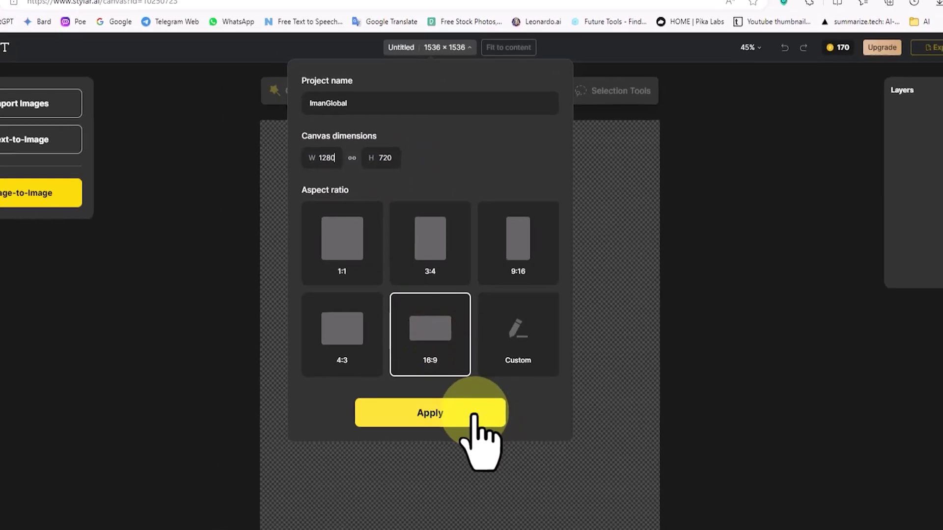
{"action": "left_click", "coordinate": [473, 418]}
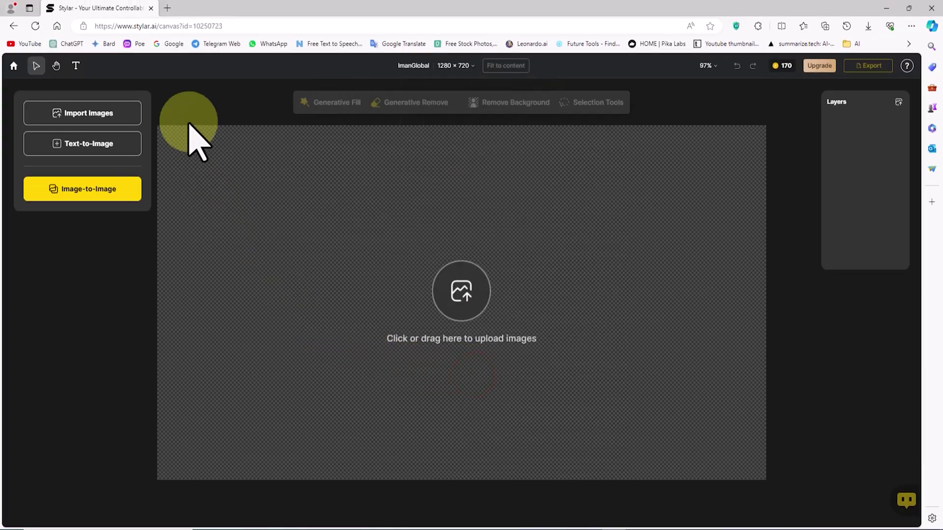
- Import Image-to-Image-03.jpg from the Project-File-01 folder onto the canvas
{"action": "left_click", "coordinate": [126, 111]}
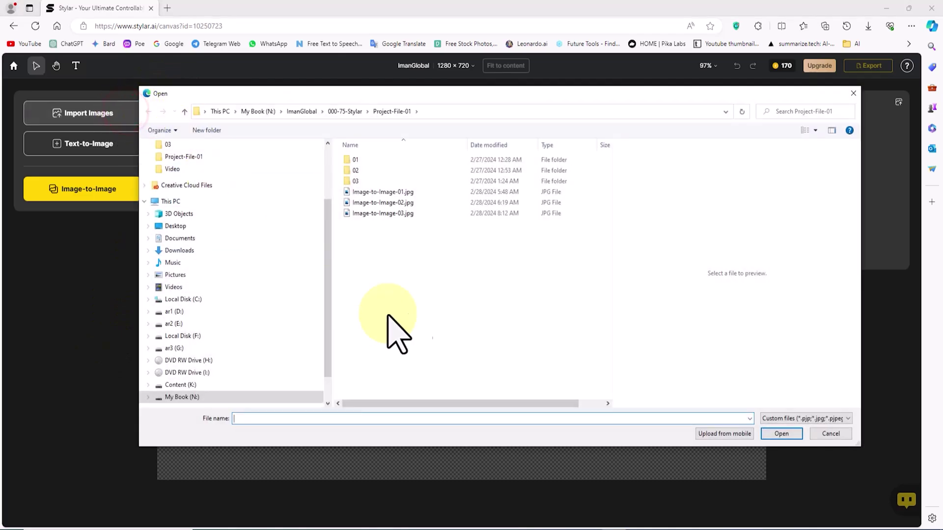
{"action": "left_click", "coordinate": [386, 212]}
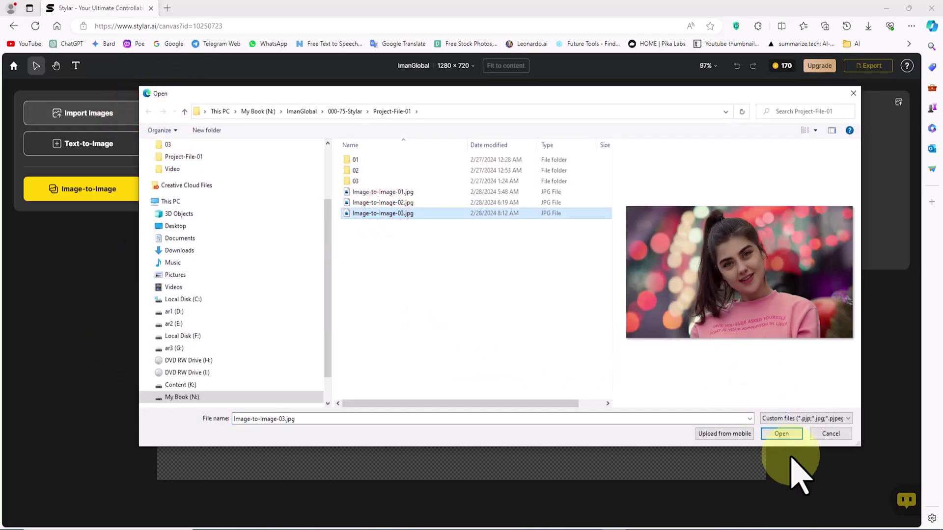
{"action": "left_click", "coordinate": [794, 434]}
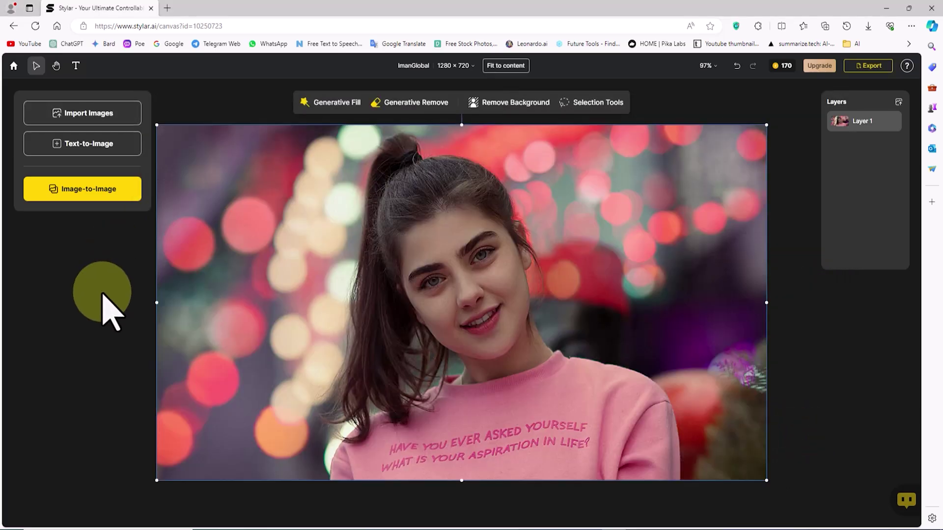
- Stylize the imported photo with Image-to-Image, using an auto prompt, the Delicate Aquarelle style, structure match 1 and style intensity 0.7
{"action": "left_click", "coordinate": [126, 192]}
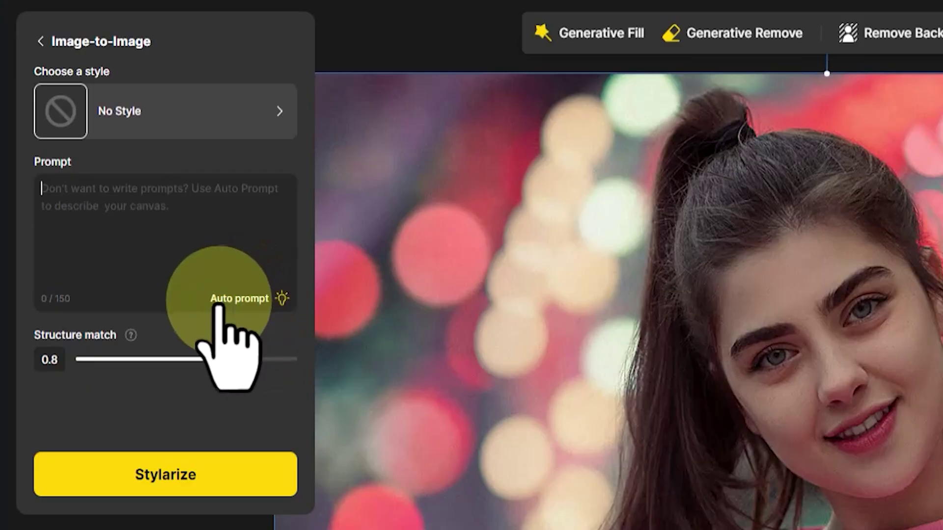
{"action": "left_click", "coordinate": [131, 248]}
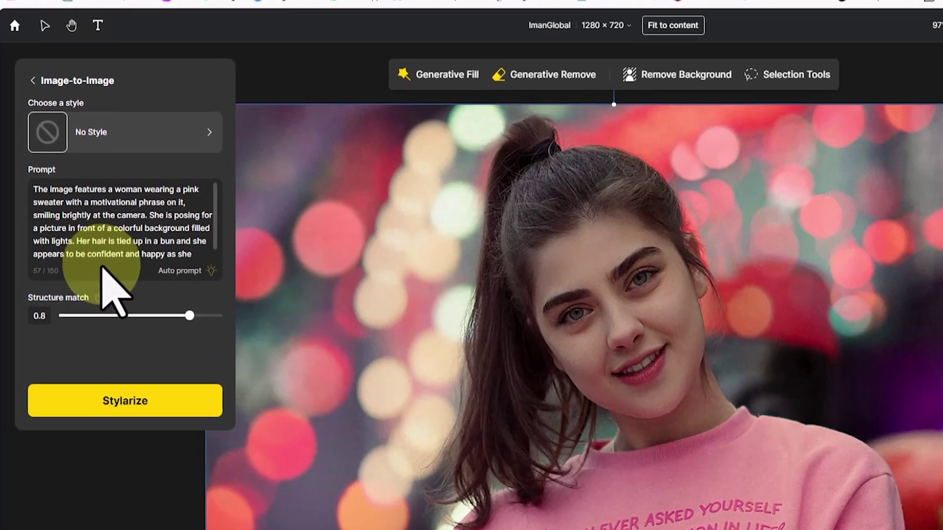
{"action": "mouse_move", "coordinate": [97, 295]}
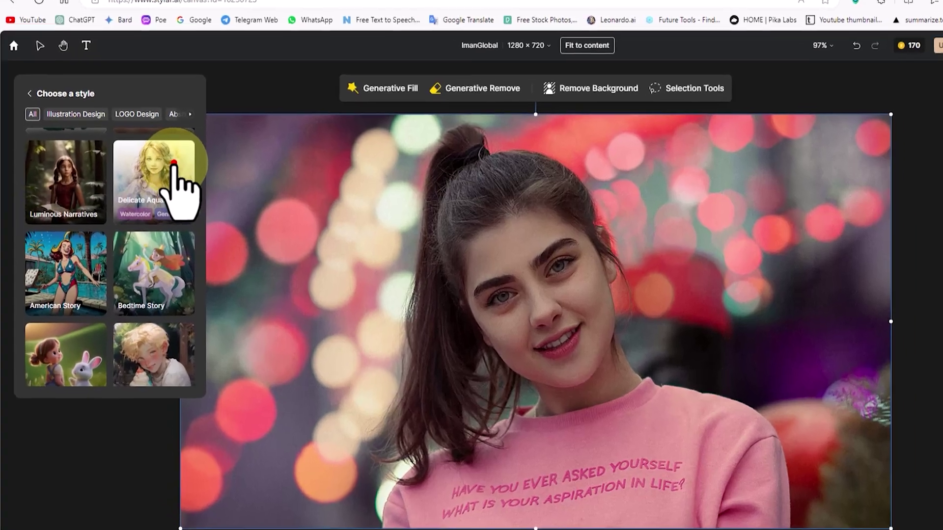
{"action": "left_click", "coordinate": [147, 182]}
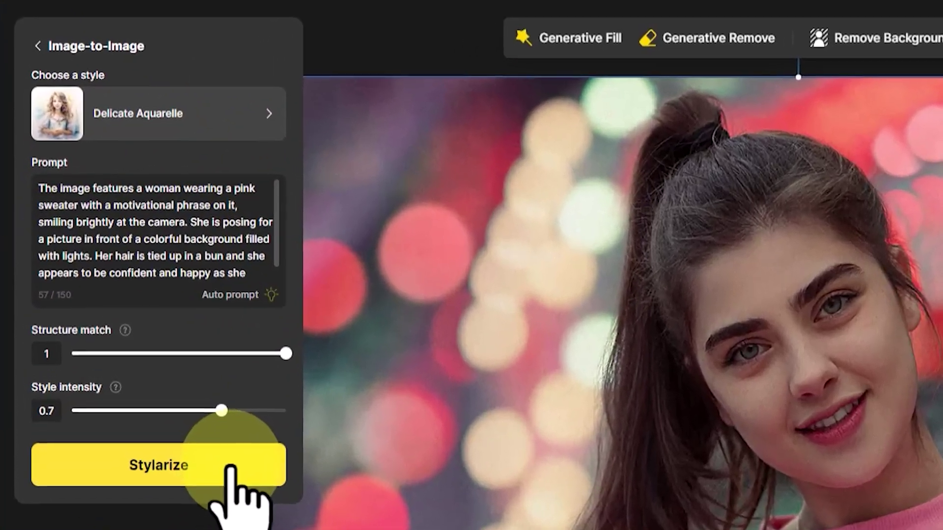
{"action": "left_click", "coordinate": [231, 466]}
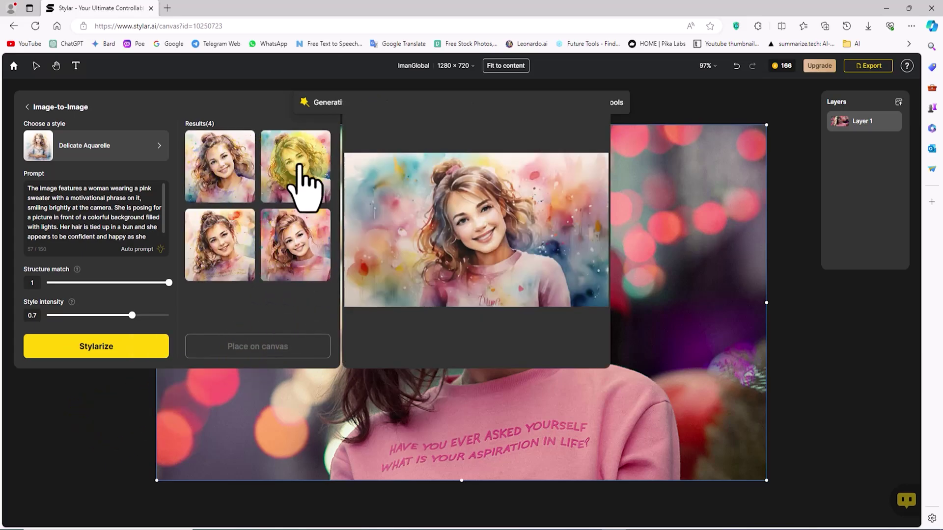
- Select all four Delicate Aquarelle results and place them on the canvas as layers
{"action": "left_click", "coordinate": [234, 267]}
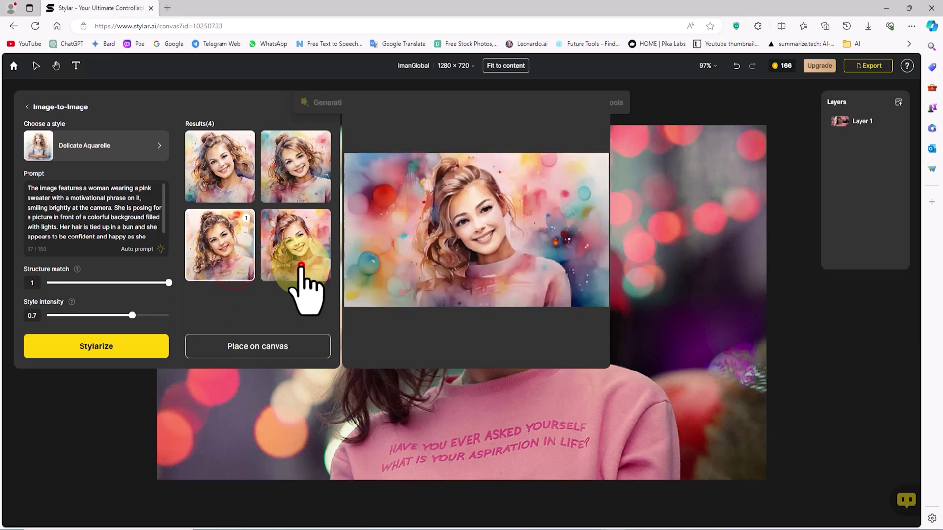
{"action": "left_click", "coordinate": [300, 265]}
{"action": "left_click", "coordinate": [238, 187]}
{"action": "left_click", "coordinate": [308, 343]}
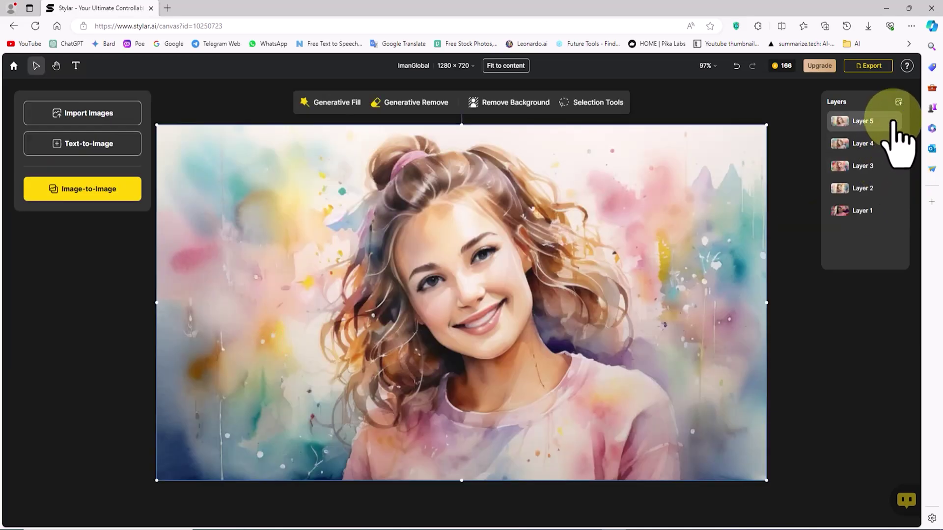
- Hide Layers 5 to 2 in turn and toggle Layer 2 to compare the watercolor images with the original photo
{"action": "left_click", "coordinate": [893, 120]}
{"action": "left_click", "coordinate": [893, 143]}
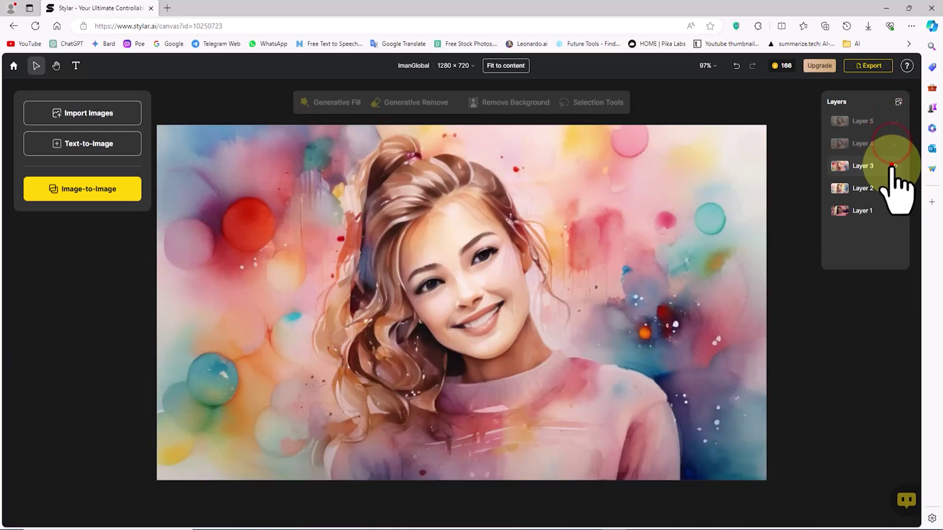
{"action": "left_click", "coordinate": [893, 166]}
{"action": "left_click", "coordinate": [893, 188]}
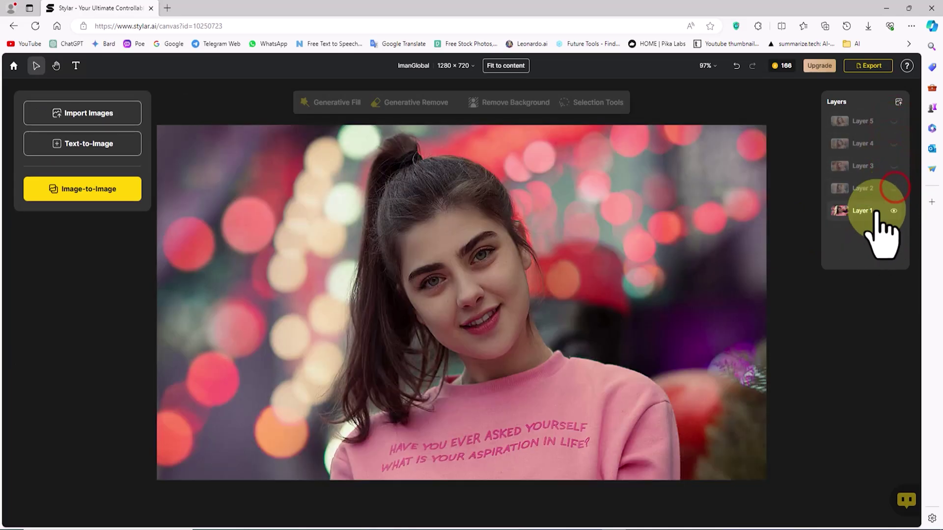
{"action": "left_click", "coordinate": [894, 188]}
{"action": "left_click", "coordinate": [893, 188]}
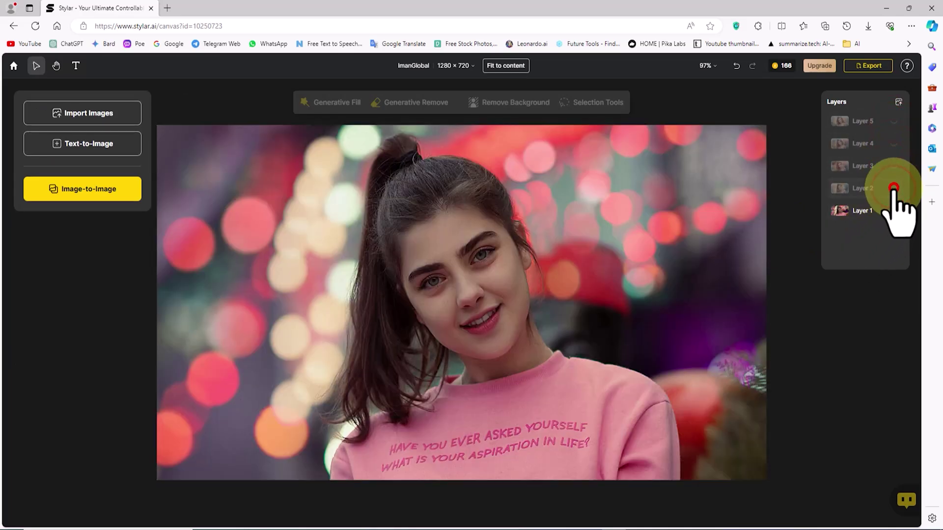
- Delete Layers 5, 4 and 3, keeping only Layer 2 of the watercolor images
{"action": "left_click", "coordinate": [892, 119]}
{"action": "left_click", "coordinate": [880, 129]}
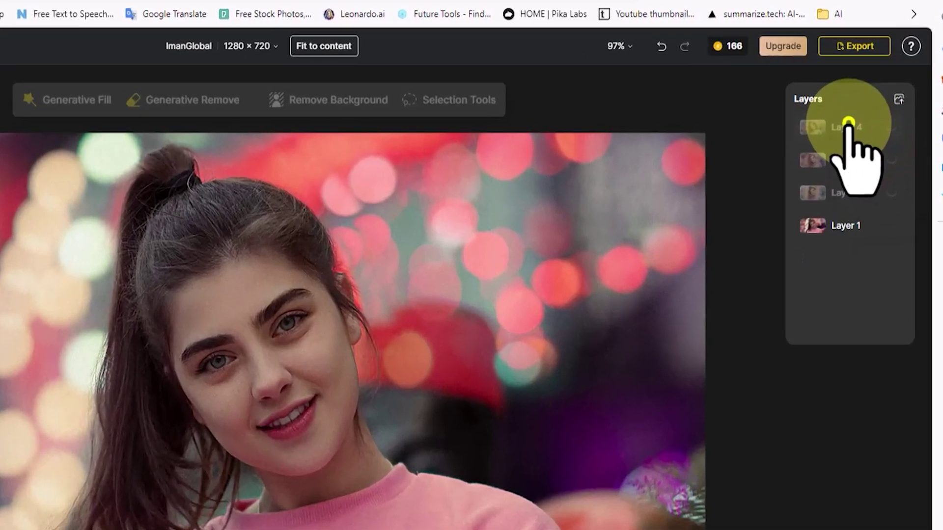
{"action": "right_click", "coordinate": [856, 122]}
{"action": "left_click", "coordinate": [883, 145]}
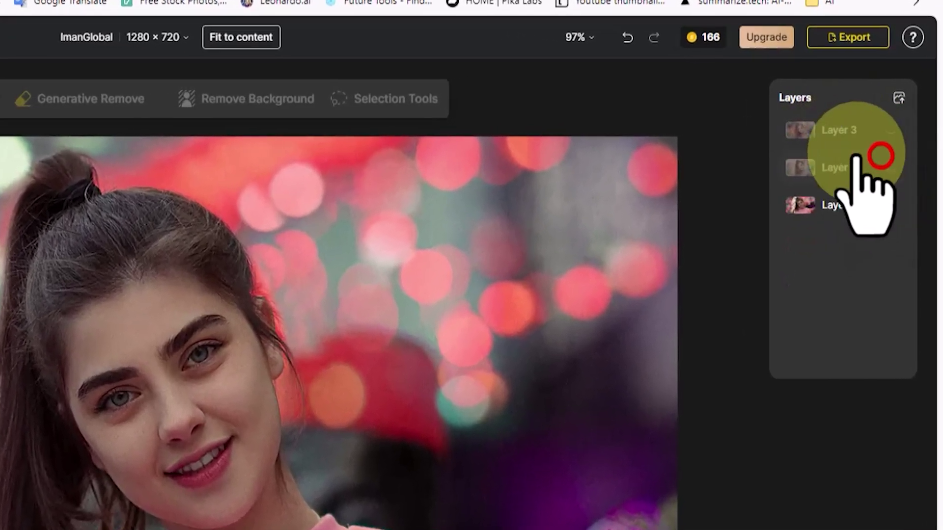
{"action": "right_click", "coordinate": [853, 118]}
{"action": "left_click", "coordinate": [876, 153]}
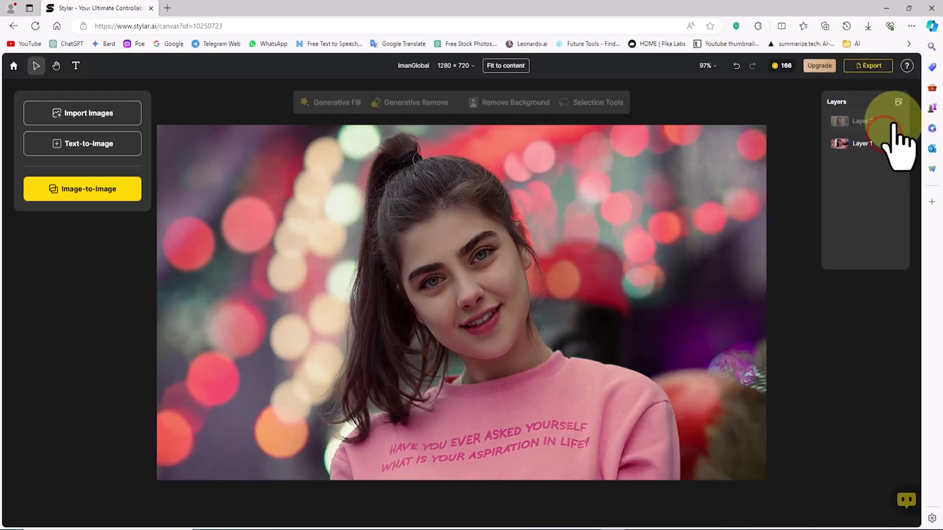
- Stylize Layer 1 with Image-to-Image in the Paper Cutout style, with structure match 1 and style intensity 0.8
{"action": "left_click", "coordinate": [881, 146]}
{"action": "left_click", "coordinate": [132, 196]}
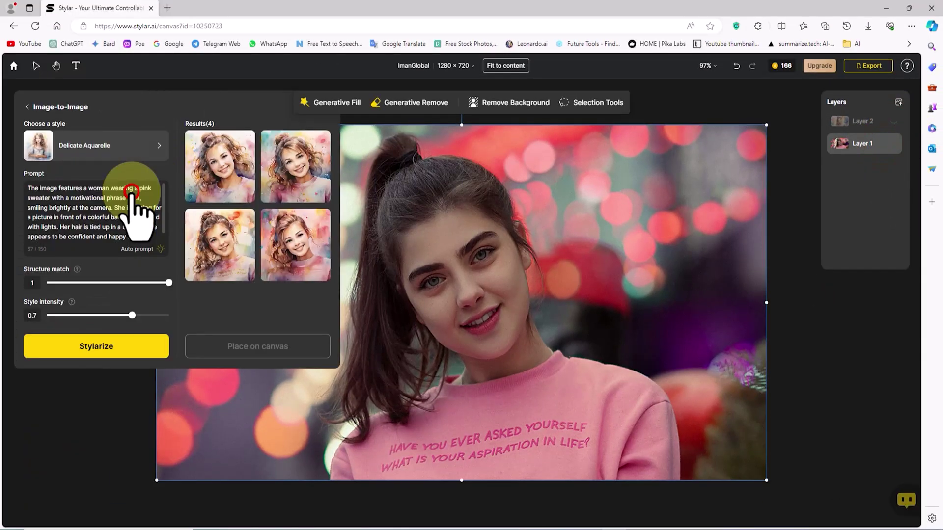
{"action": "left_click", "coordinate": [154, 144]}
{"action": "scroll", "coordinate": [140, 256], "scroll_direction": "down", "scroll_amount": 5}
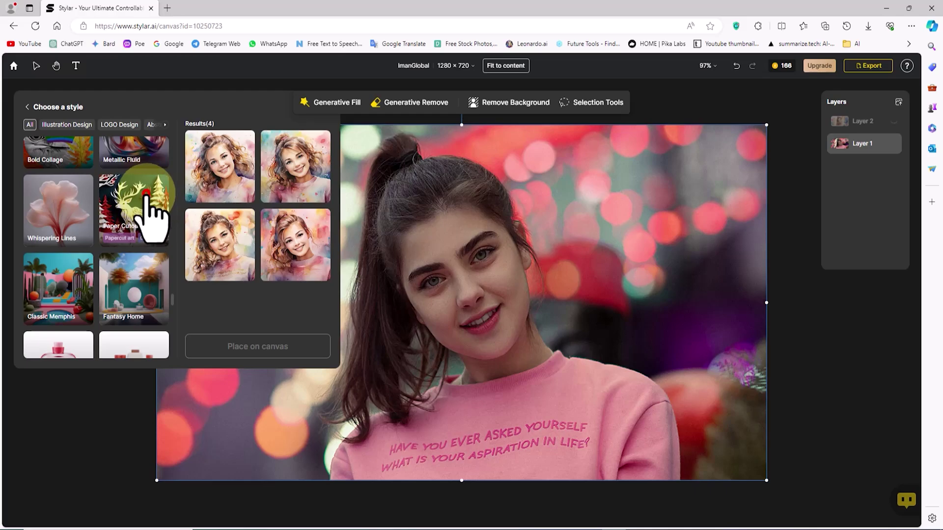
{"action": "left_click", "coordinate": [149, 207]}
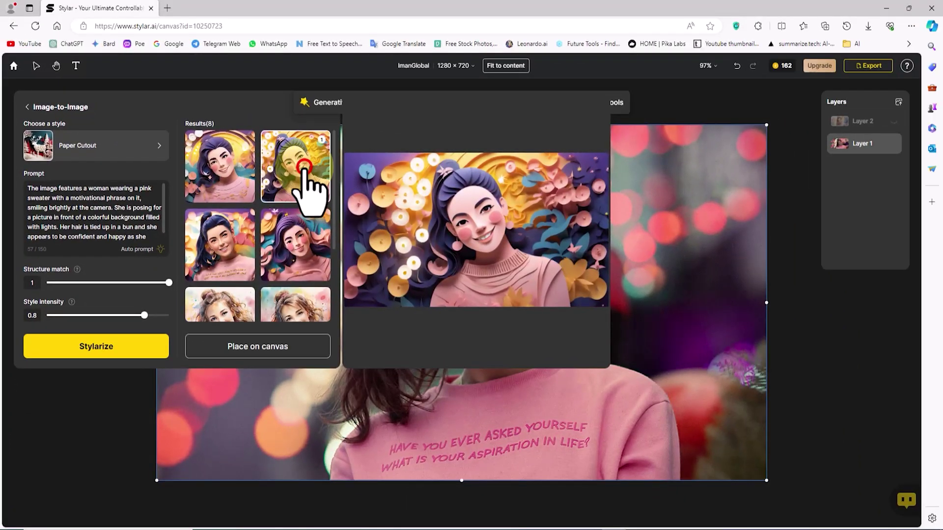
- Select the four Paper Cutout results and place them on the canvas as layers
{"action": "left_click", "coordinate": [220, 174]}
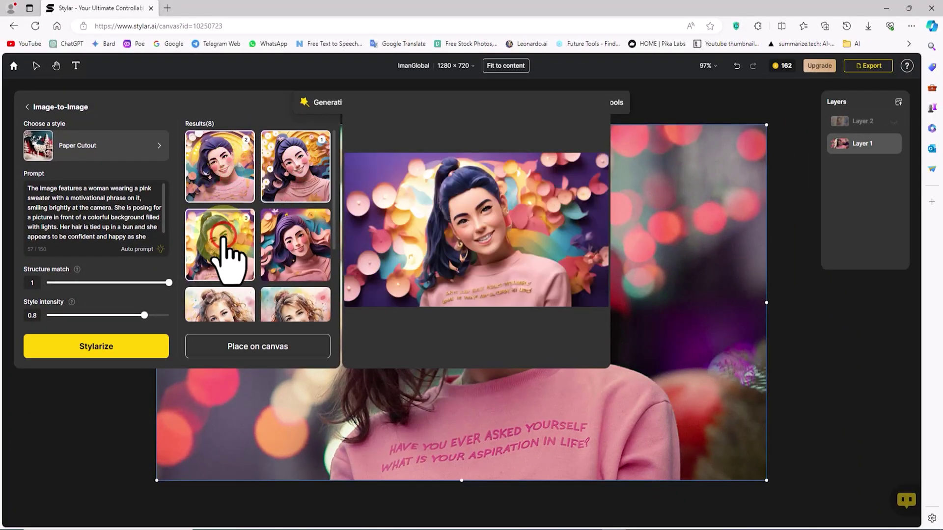
{"action": "left_click", "coordinate": [306, 342]}
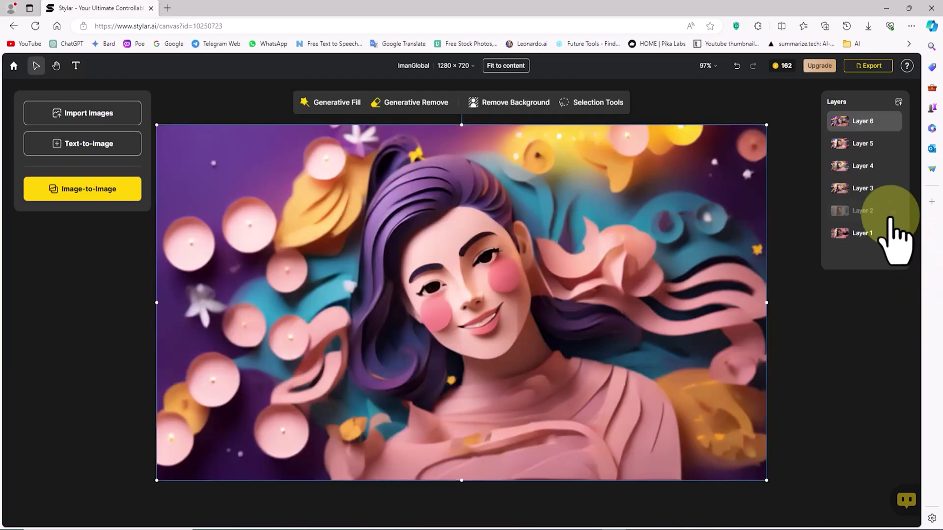
- Hide Layers 6 to 3 in turn to compare the Paper Cutout images, and delete Layers 6 and 5
{"action": "left_click", "coordinate": [894, 120]}
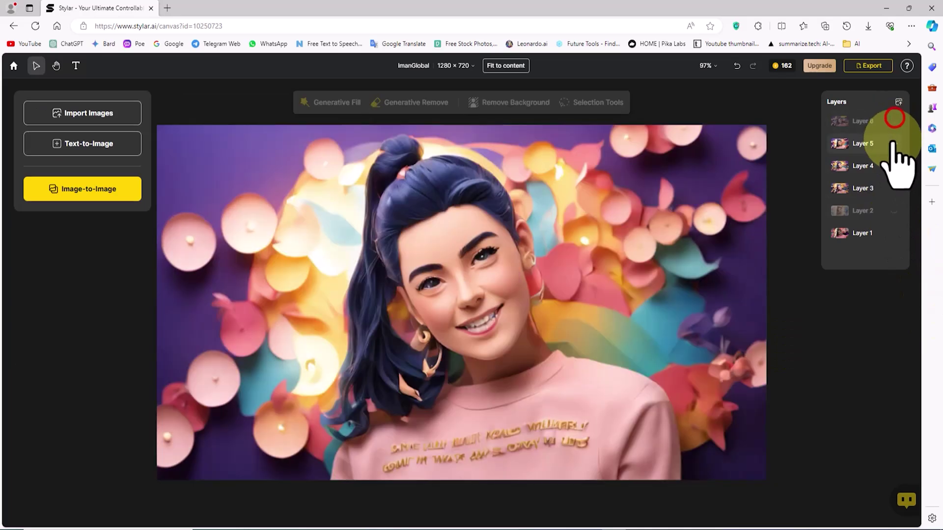
{"action": "left_click", "coordinate": [893, 142]}
{"action": "left_click", "coordinate": [894, 166]}
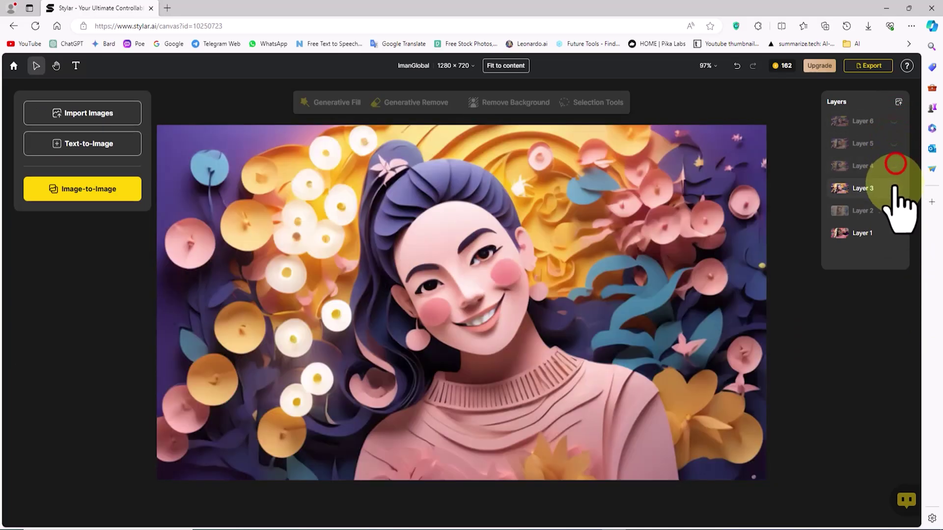
{"action": "left_click", "coordinate": [893, 188]}
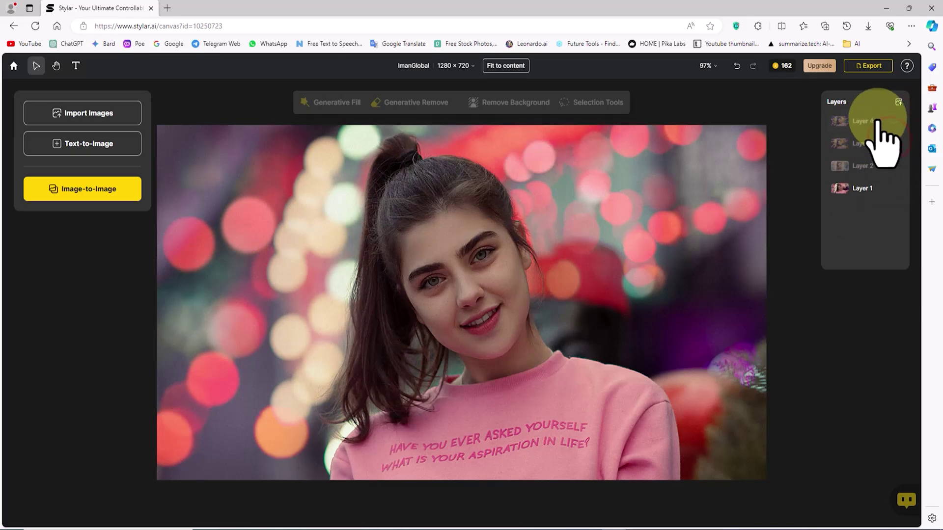
- Show Layer 2 on the canvas and export the image as a JPG at 1x upscale with the watermark kept
{"action": "left_click", "coordinate": [895, 164]}
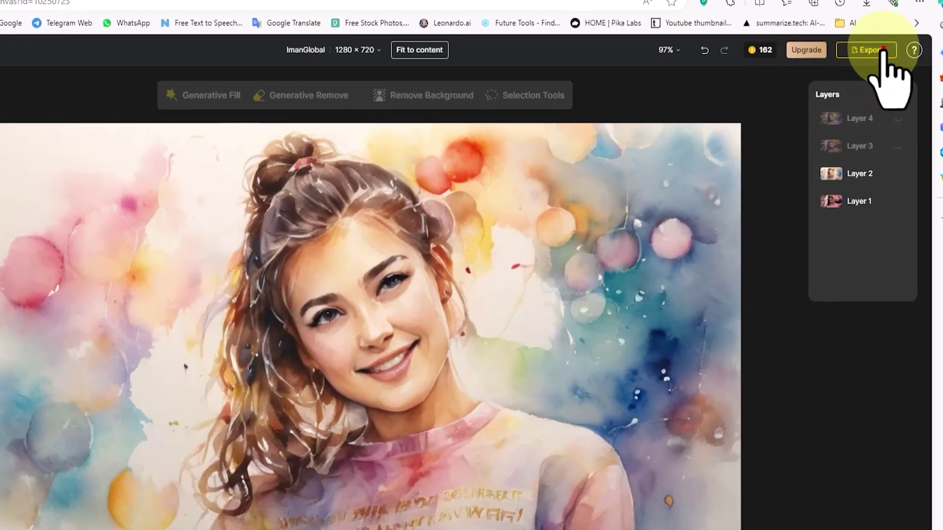
{"action": "left_click", "coordinate": [882, 56]}
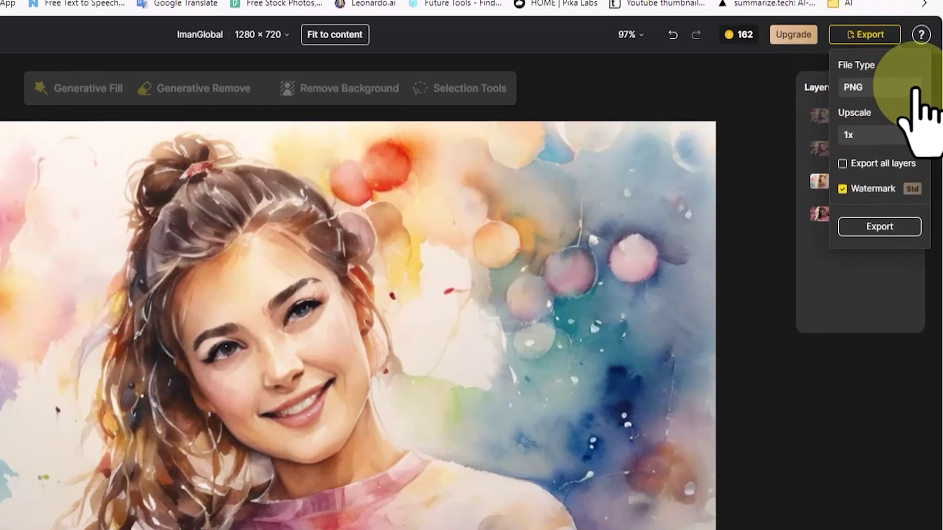
{"action": "left_click", "coordinate": [910, 90]}
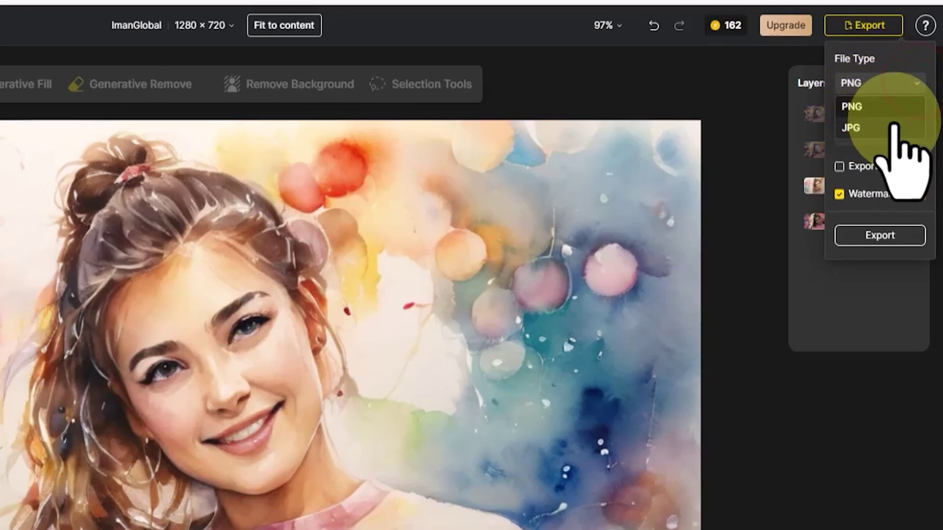
{"action": "left_click", "coordinate": [896, 126]}
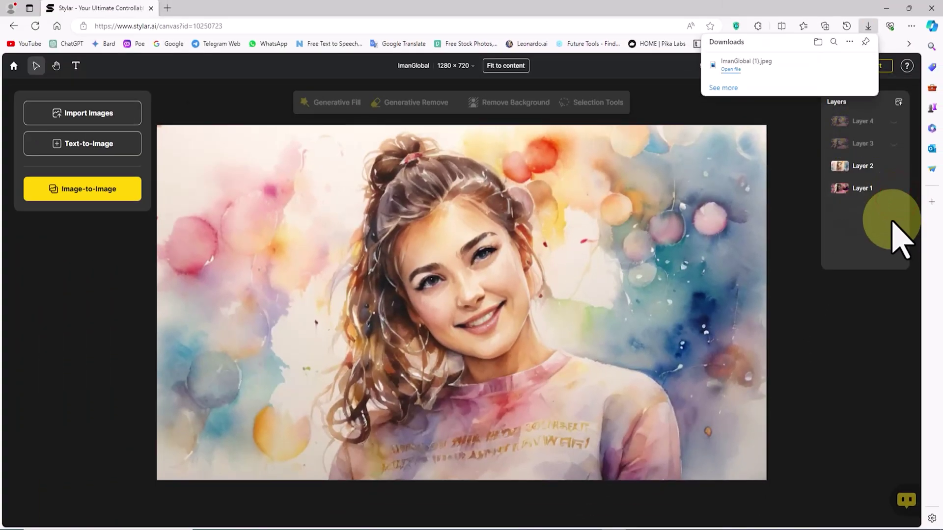
- Open the downloaded ImanGlobal (1).jpeg and inspect the exported image up close
{"action": "left_click", "coordinate": [770, 61]}
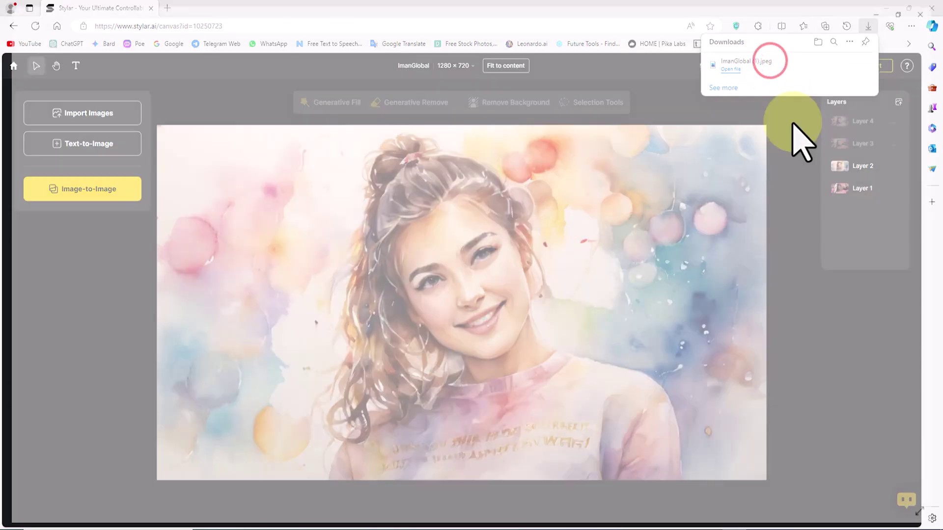
{"action": "scroll", "coordinate": [533, 257], "scroll_direction": "up", "scroll_amount": 5}
{"action": "scroll", "coordinate": [531, 237], "scroll_direction": "down", "scroll_amount": 5}
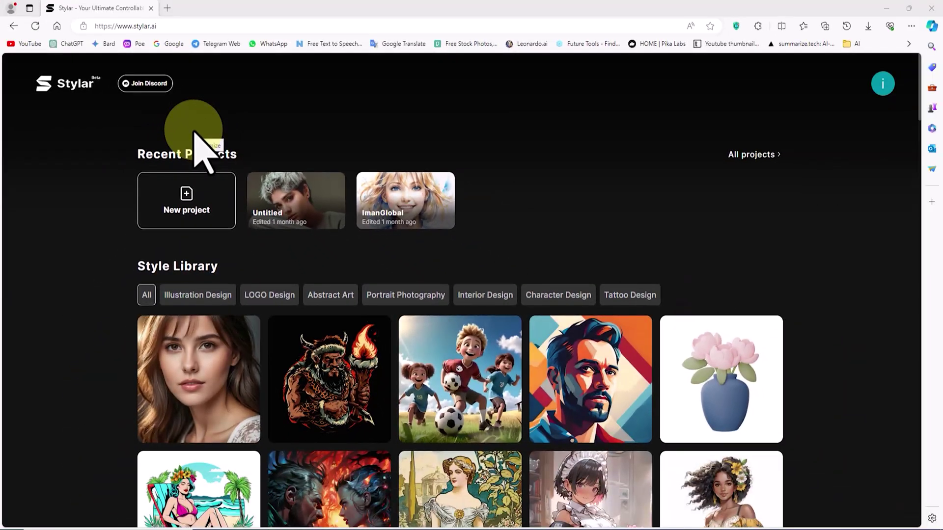
- Create a new project named ImanGlobal with a 16:9 canvas of 1280 × 720
{"action": "left_click", "coordinate": [156, 197]}
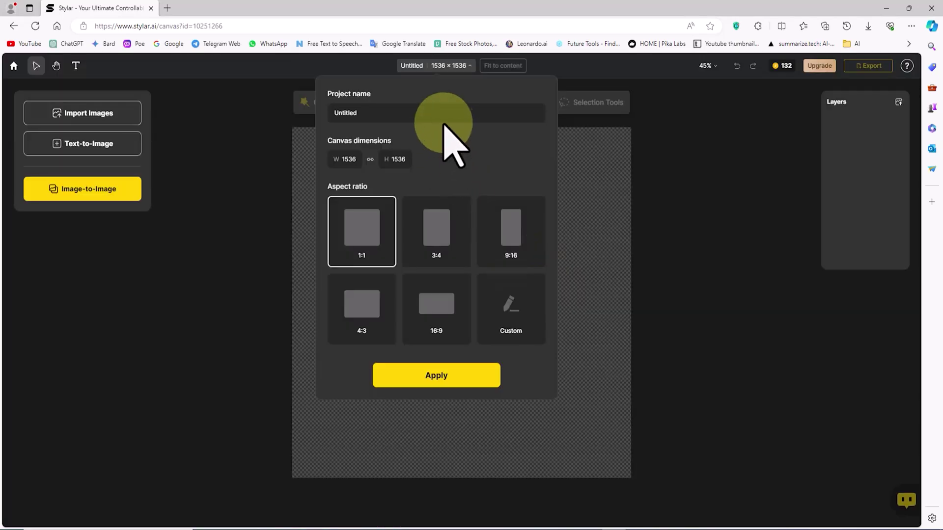
{"action": "double_click", "coordinate": [447, 112]}
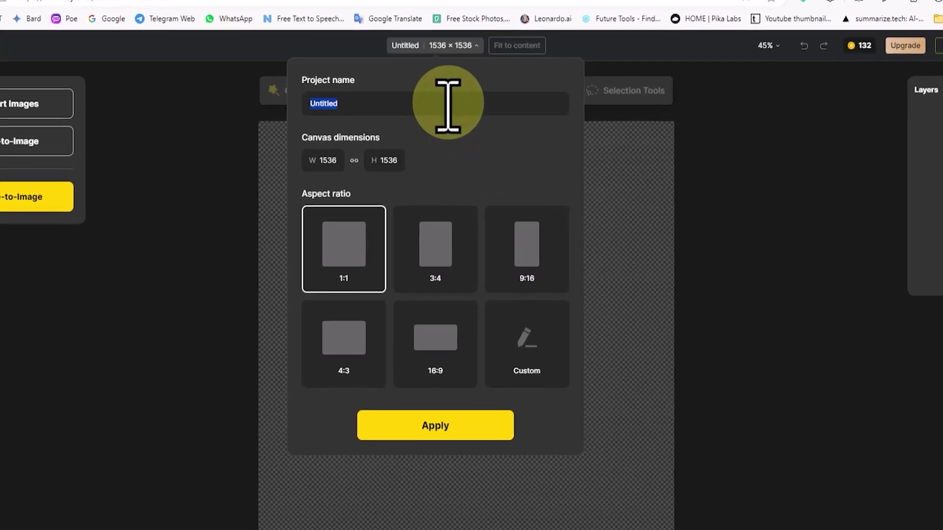
{"action": "type", "text": "ImanGlobal"}
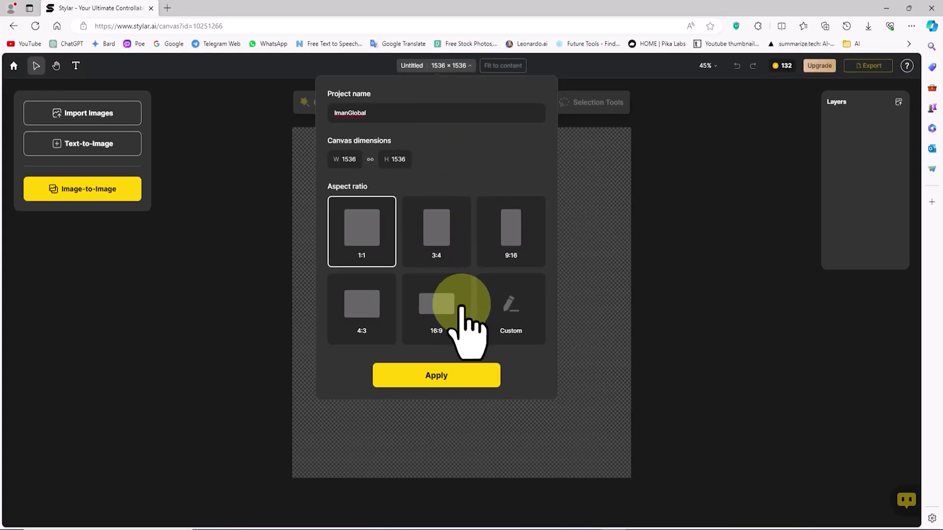
{"action": "left_click", "coordinate": [462, 307]}
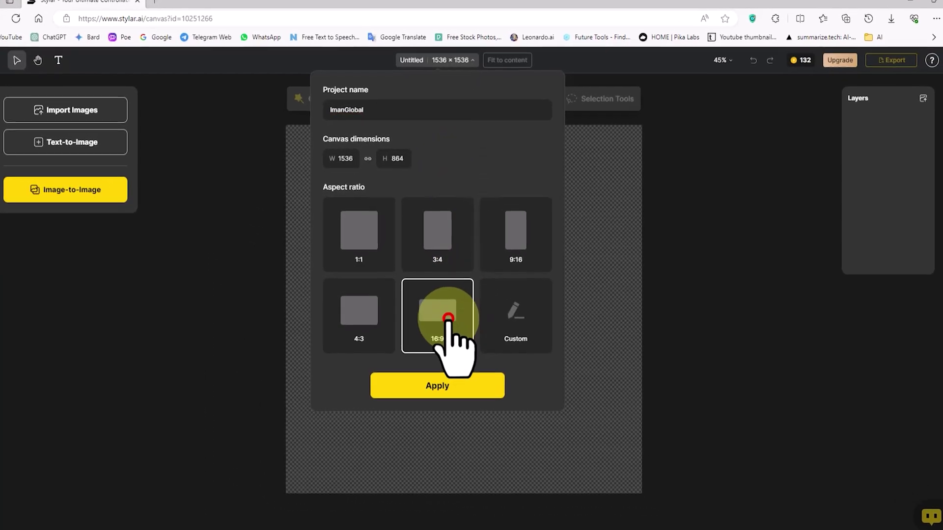
{"action": "left_click", "coordinate": [348, 158]}
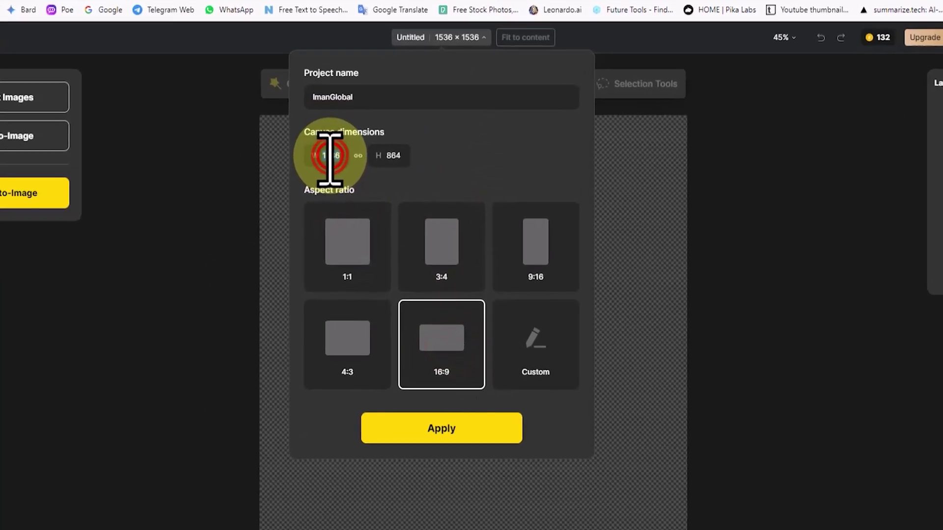
{"action": "type", "text": "1280"}
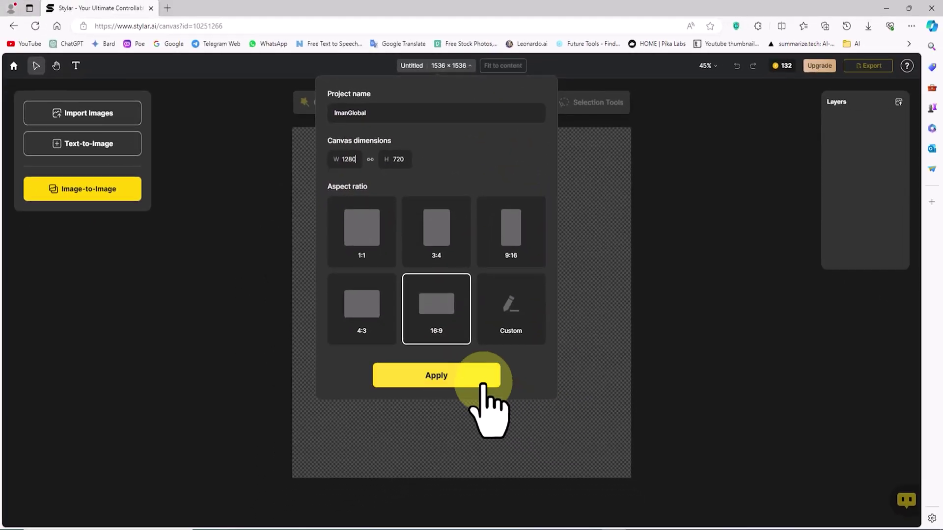
{"action": "left_click", "coordinate": [478, 376]}
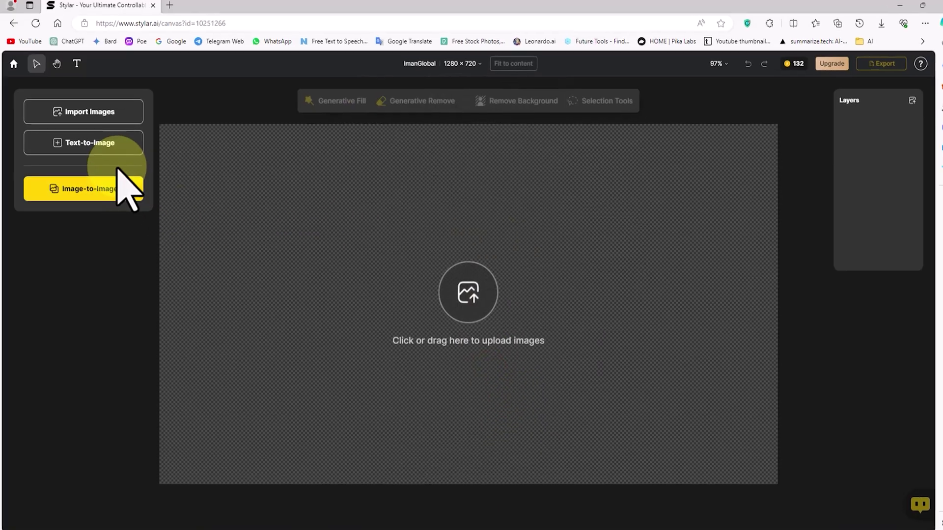
- Generate Text-to-Image results in the Realistic style from the pasted prompt "Emerald-Goddess-Style"
{"action": "left_click", "coordinate": [125, 139]}
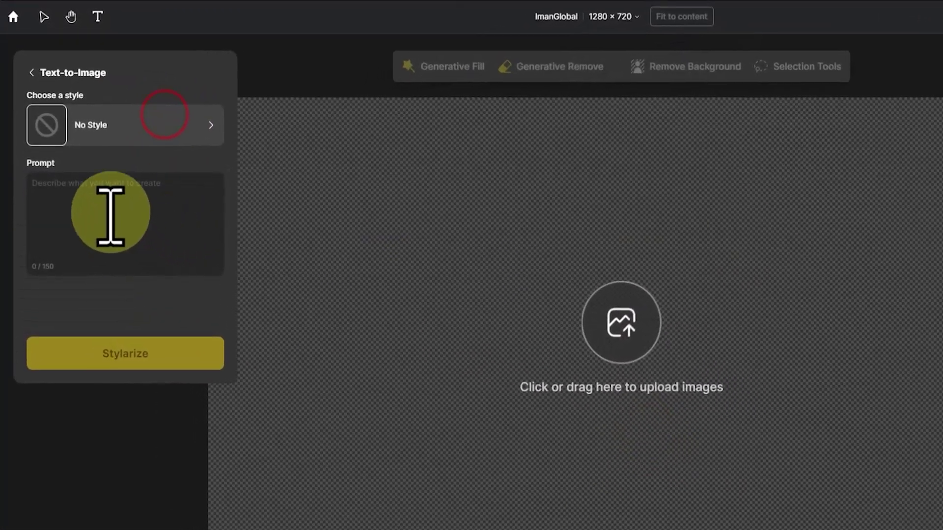
{"action": "right_click", "coordinate": [108, 206]}
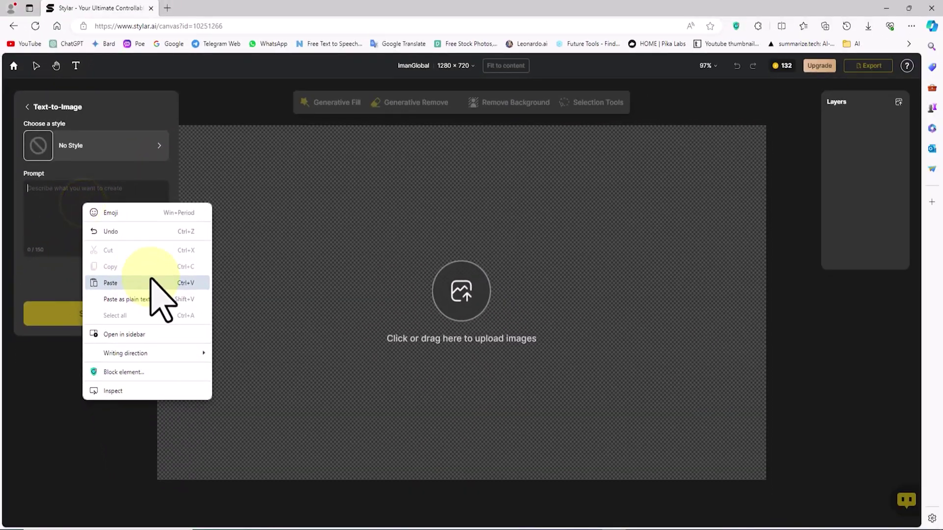
{"action": "left_click", "coordinate": [152, 278]}
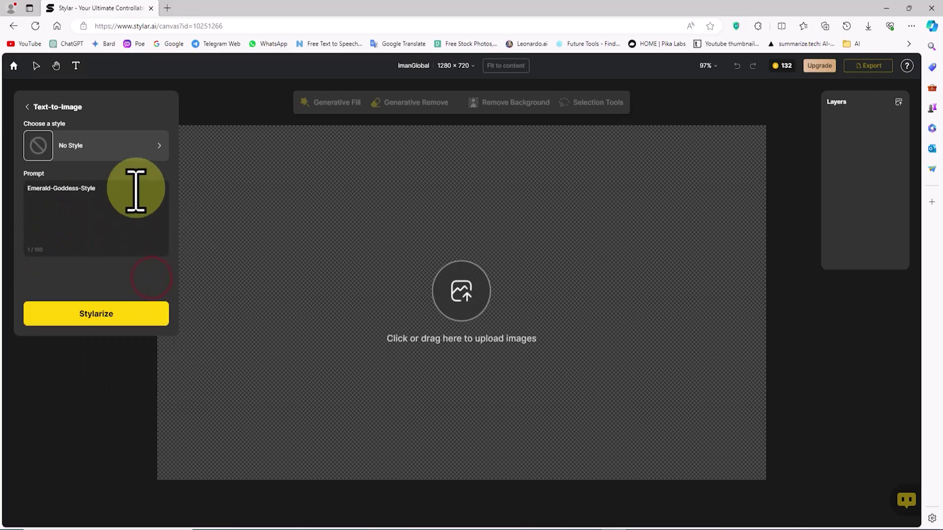
{"action": "left_click", "coordinate": [159, 141]}
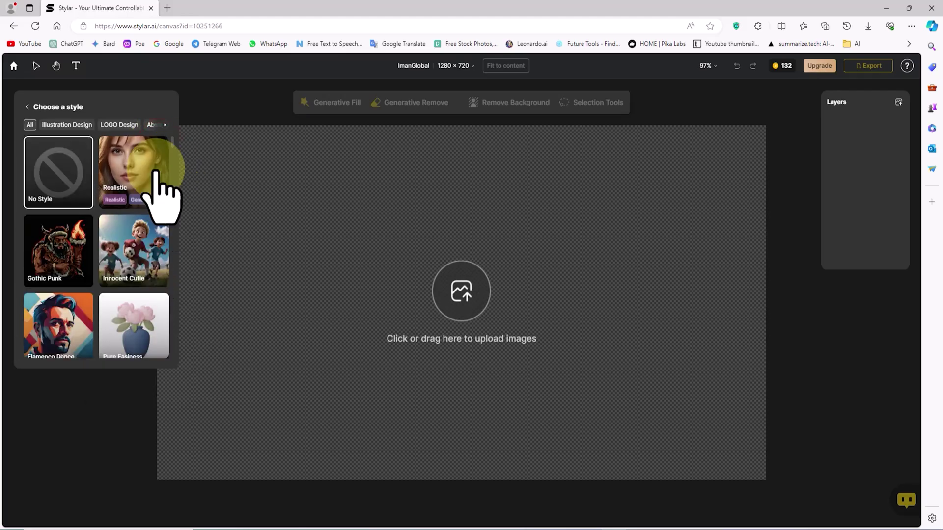
{"action": "left_click", "coordinate": [157, 170]}
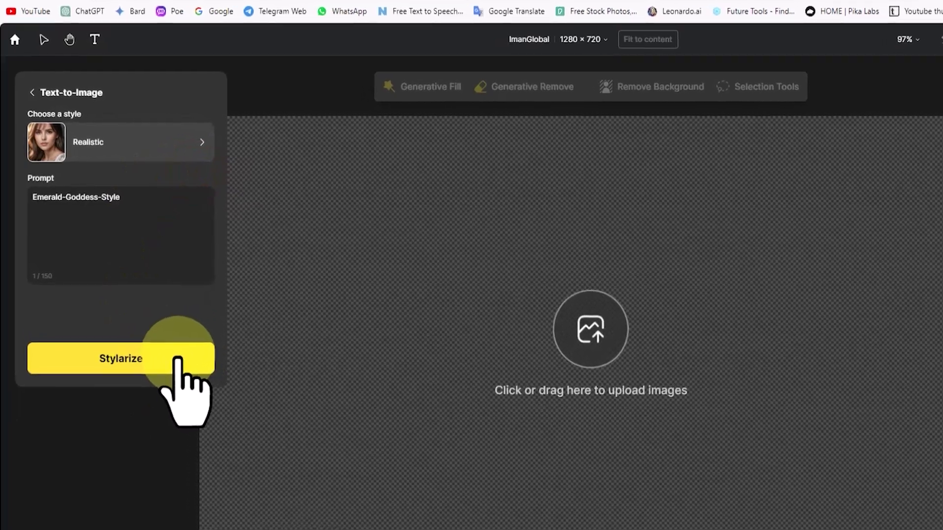
{"action": "left_click", "coordinate": [147, 319]}
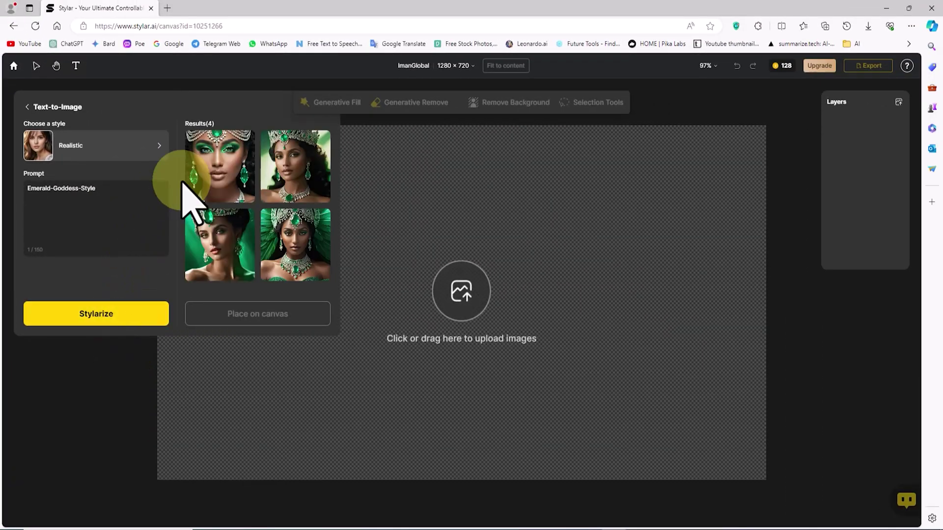
- Select all four Emerald-Goddess-Style results and place them on the canvas as layers
{"action": "mouse_move", "coordinate": [227, 182]}
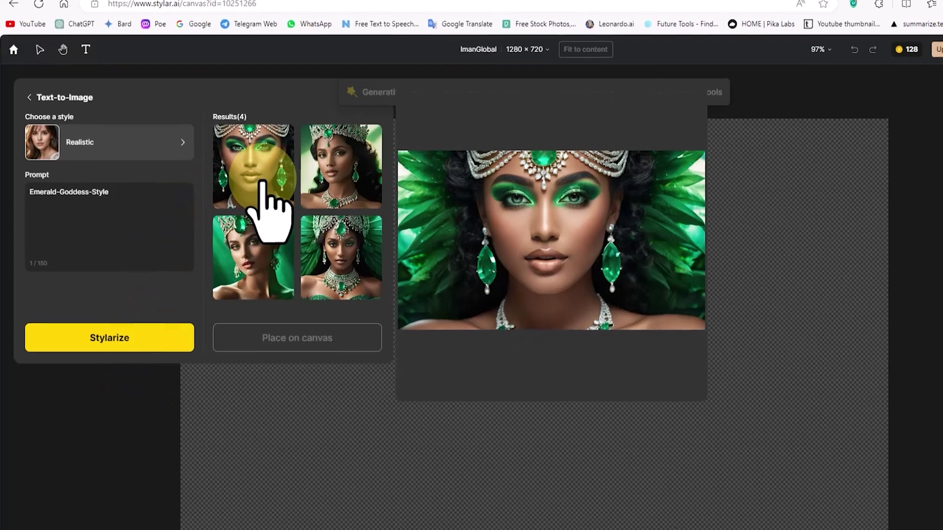
{"action": "left_click", "coordinate": [261, 183]}
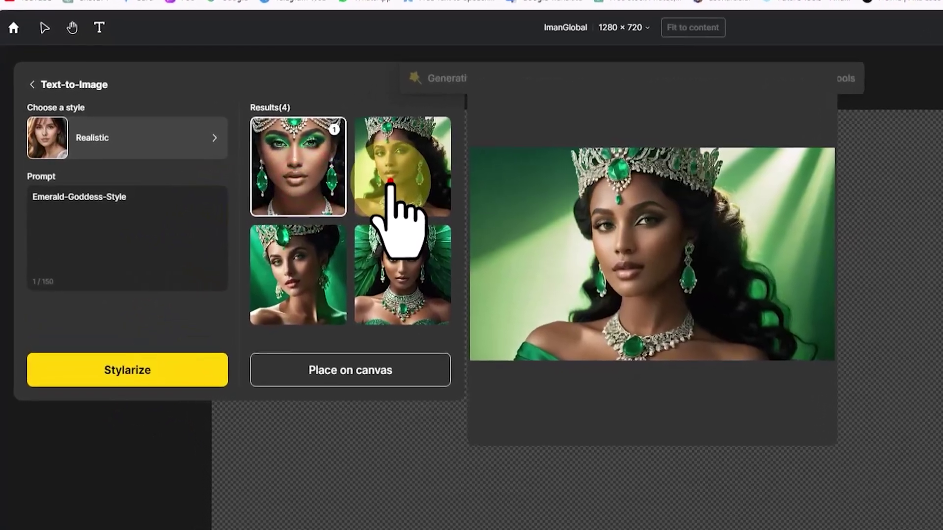
{"action": "left_click", "coordinate": [330, 179]}
{"action": "left_click", "coordinate": [409, 275]}
{"action": "left_click", "coordinate": [330, 295]}
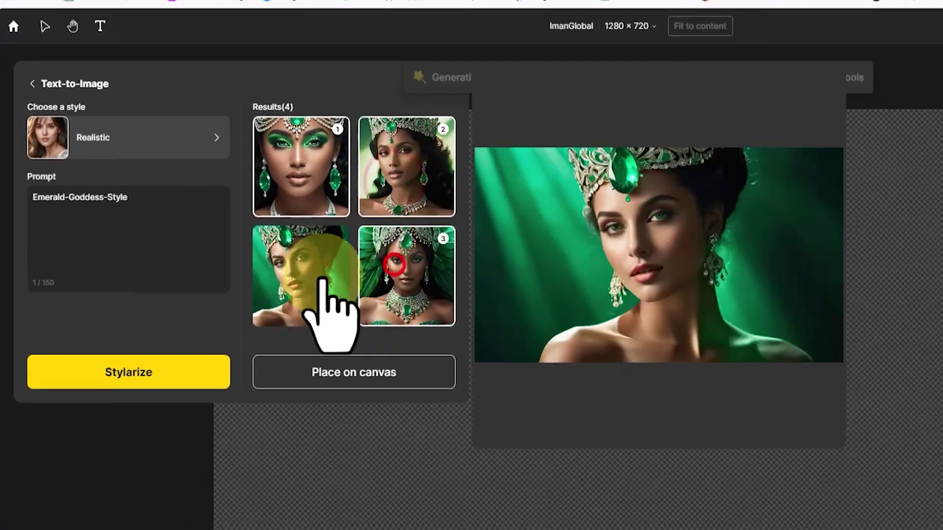
{"action": "left_click", "coordinate": [420, 381]}
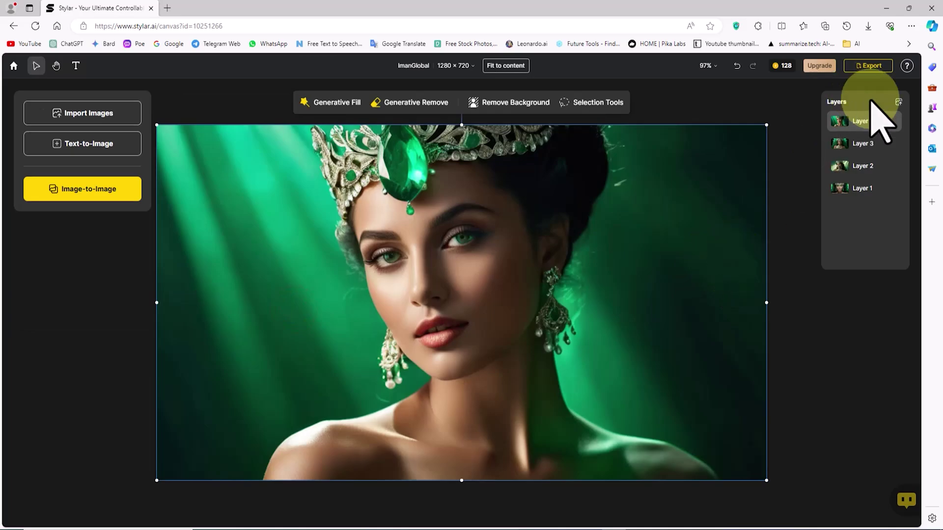
- Hide Layers 4, 3 and 2 in turn so that only Layer 1 shows on the canvas
{"action": "left_click", "coordinate": [894, 119]}
{"action": "left_click", "coordinate": [894, 144]}
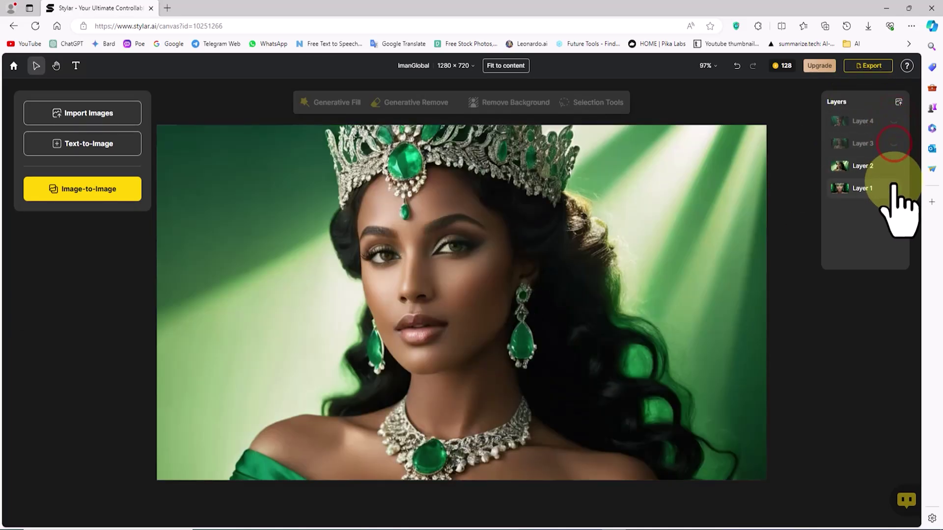
{"action": "left_click", "coordinate": [894, 166]}
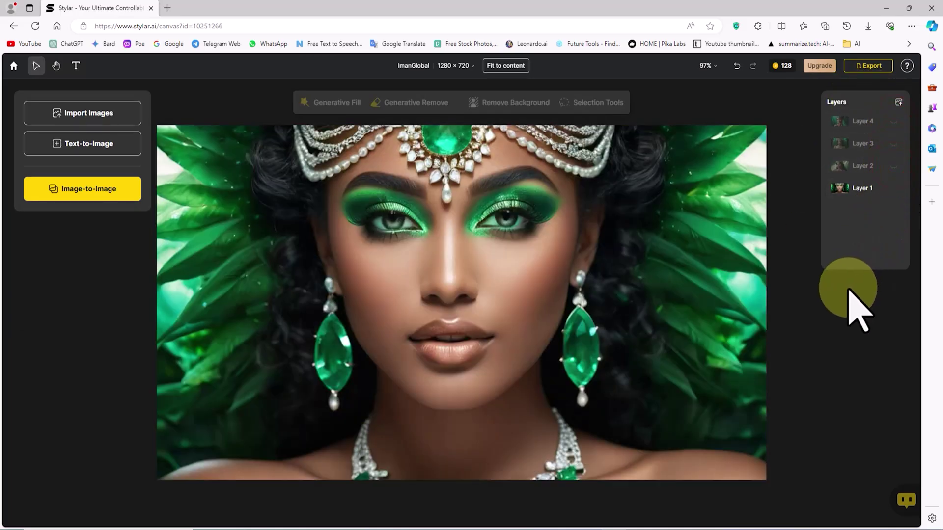
- Select Layer 1 and outline the woman's mouth with a freehand Lasso selection in Union mode
{"action": "left_click", "coordinate": [879, 189]}
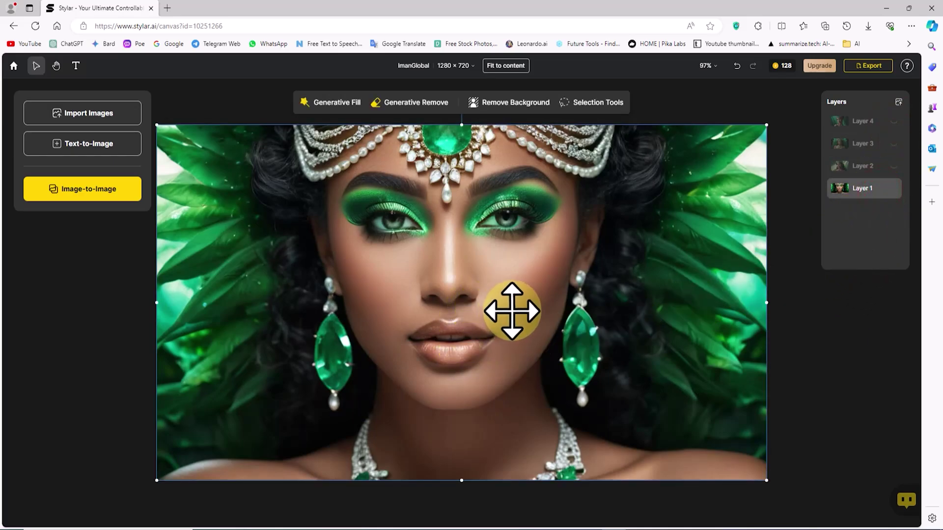
{"action": "left_click", "coordinate": [607, 106]}
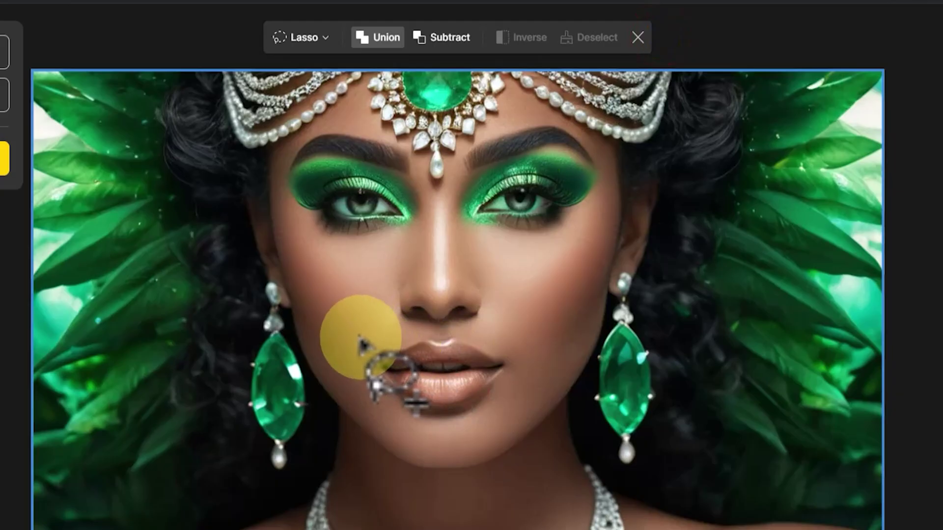
{"action": "mouse_move", "coordinate": [392, 316]}
{"action": "left_mouse_down"}
{"action": "mouse_move", "coordinate": [461, 314]}
{"action": "mouse_move", "coordinate": [525, 366]}
{"action": "mouse_move", "coordinate": [450, 433]}
{"action": "left_mouse_up"}
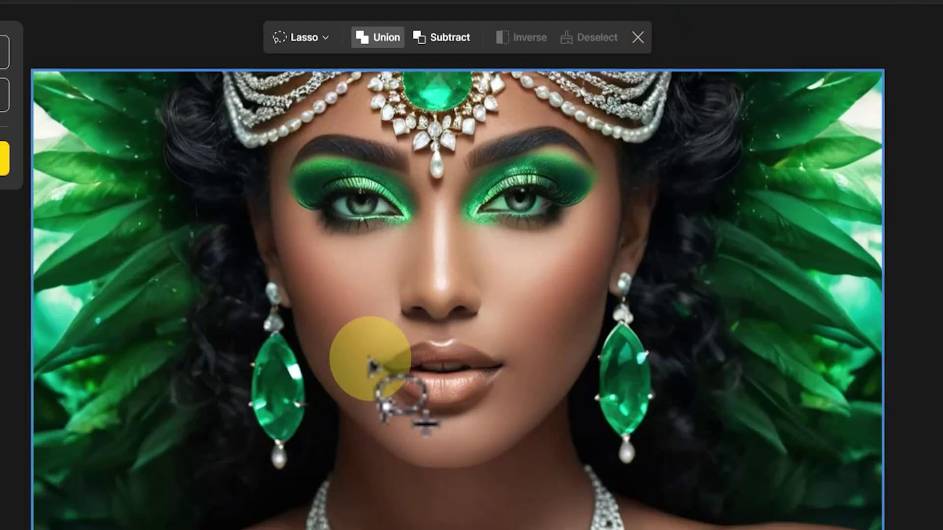
{"action": "left_click_drag", "start_coordinate": [367, 361], "coordinate": [366, 349]}
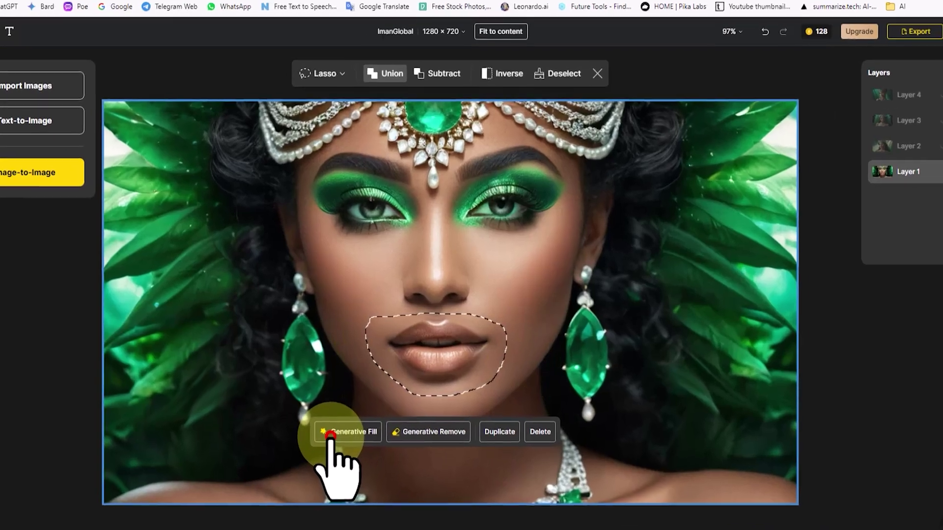
- Run Generative Fill on the mouth selection with the prompt "smile", moving the prompt bar clear of the mouth
{"action": "left_click", "coordinate": [363, 419]}
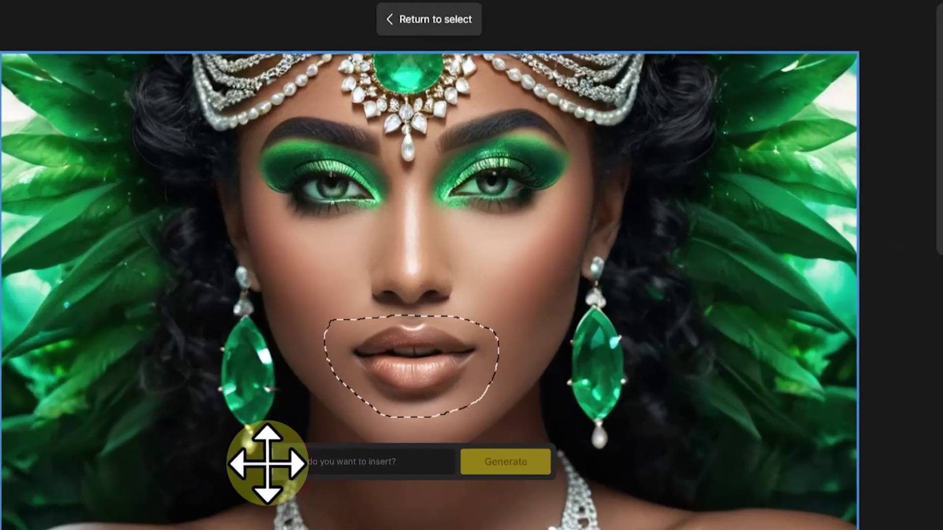
{"action": "left_click_drag", "start_coordinate": [267, 463], "coordinate": [469, 266]}
{"action": "left_click", "coordinate": [496, 265]}
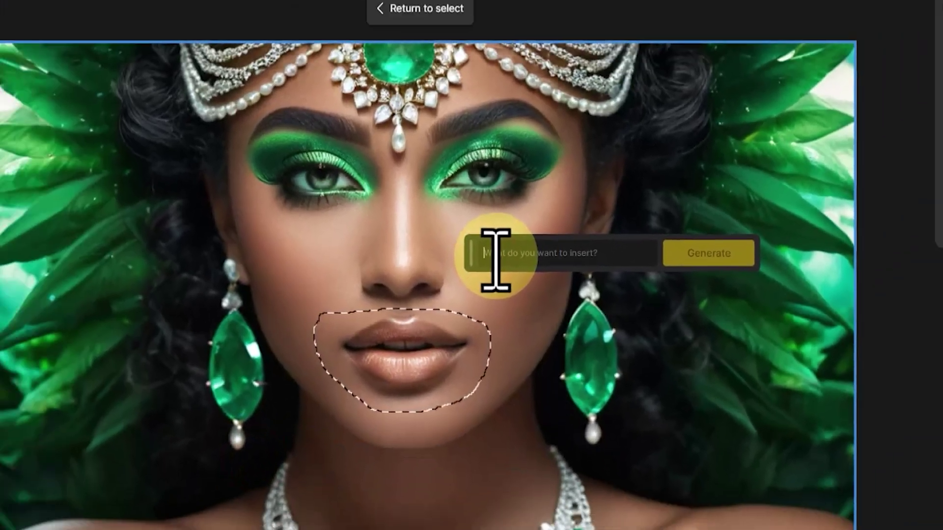
{"action": "type", "text": "smile"}
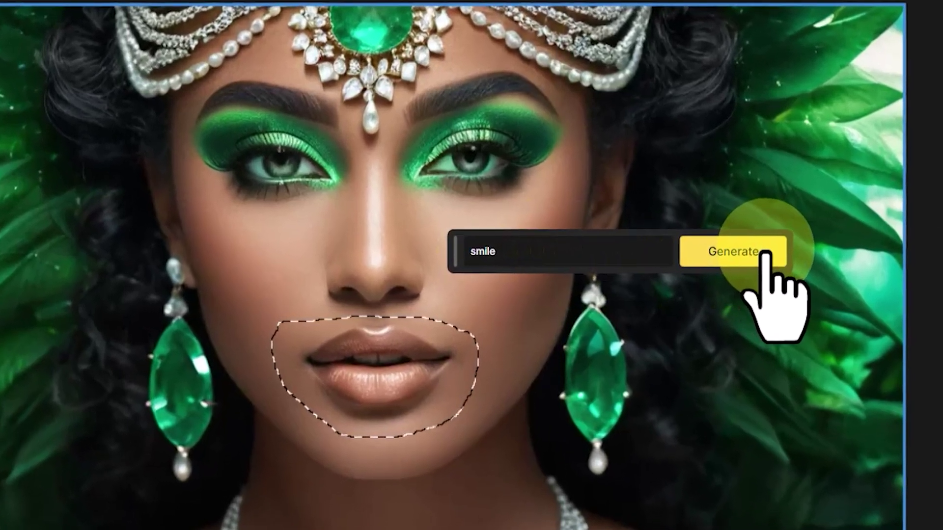
{"action": "left_click", "coordinate": [734, 260]}
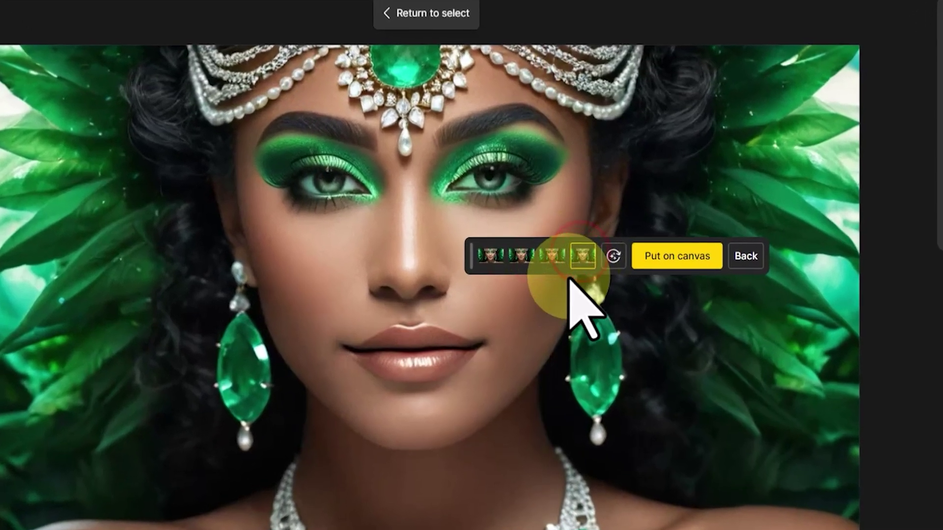
- Regenerate the smile variants, compare the new ones, and put the fourth variant on the canvas
{"action": "left_click", "coordinate": [486, 255]}
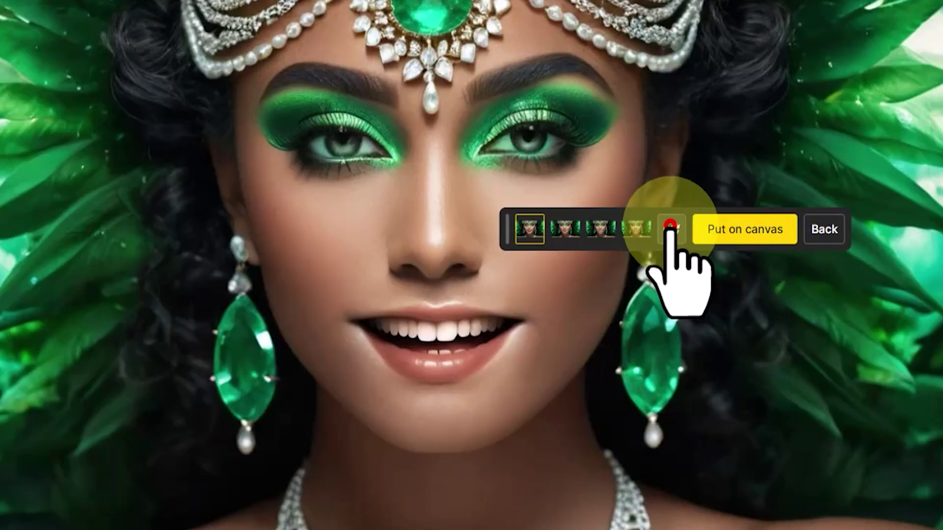
{"action": "left_click", "coordinate": [670, 226]}
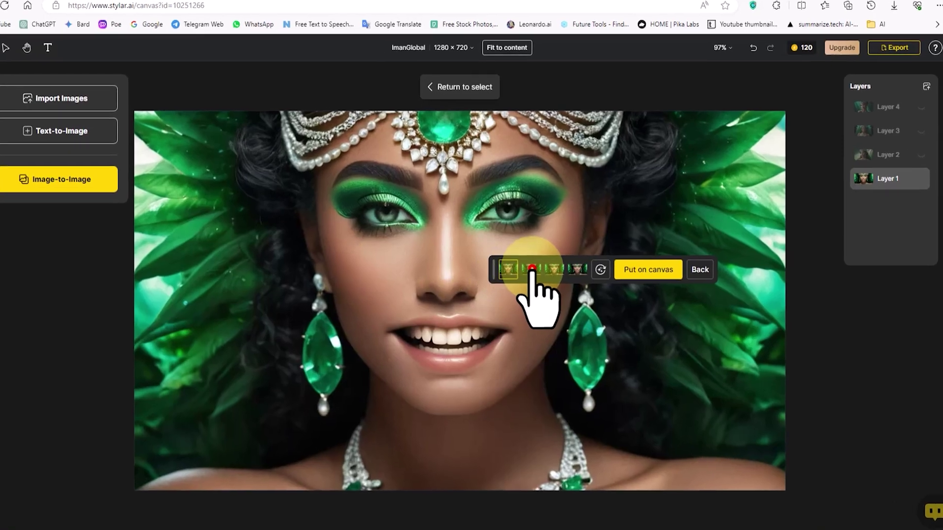
{"action": "left_click", "coordinate": [548, 273]}
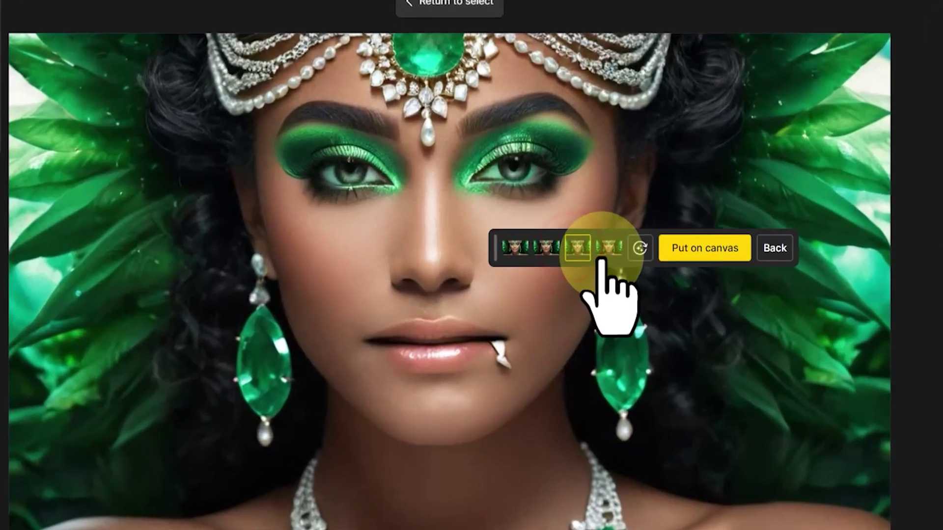
{"action": "left_click", "coordinate": [595, 255]}
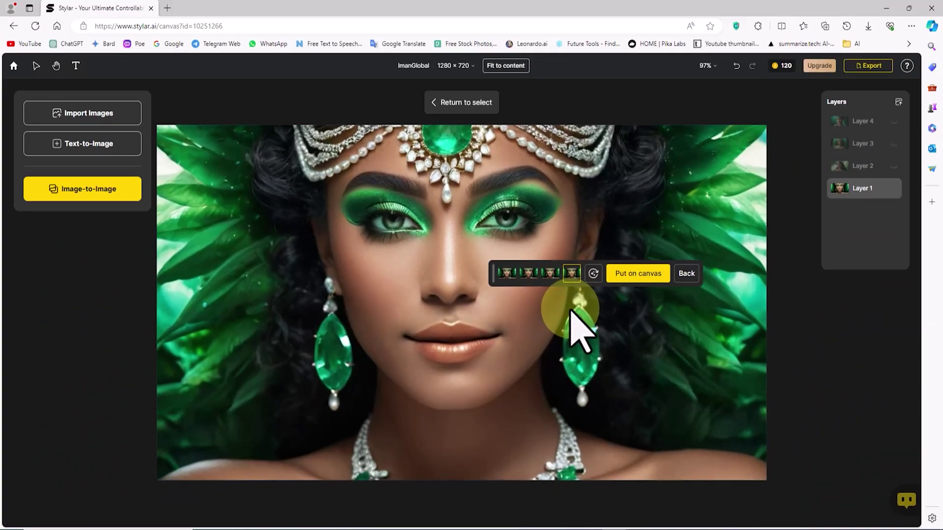
{"action": "left_click", "coordinate": [650, 274]}
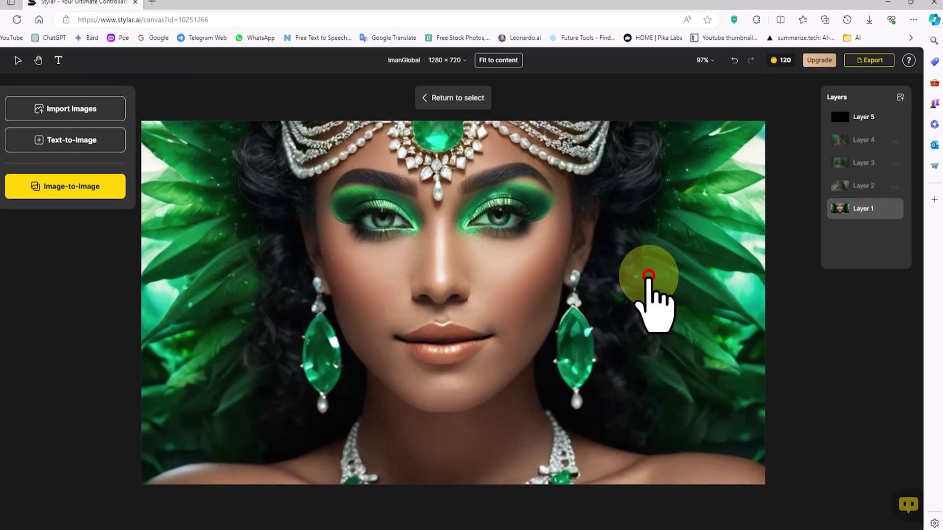